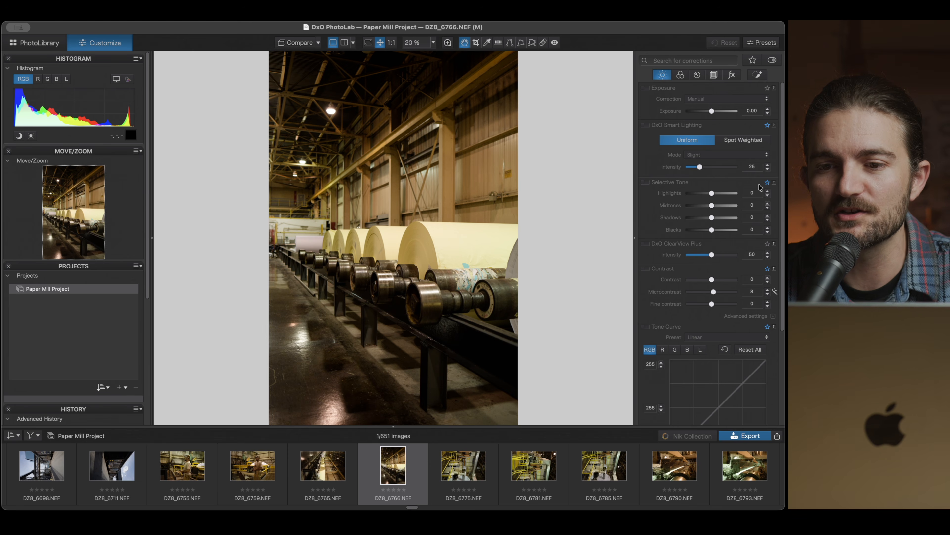
Step: Enable DxO Smart Lighting in Slight mode at intensity 25 and switch on Selective Tone
left_click(647, 125)
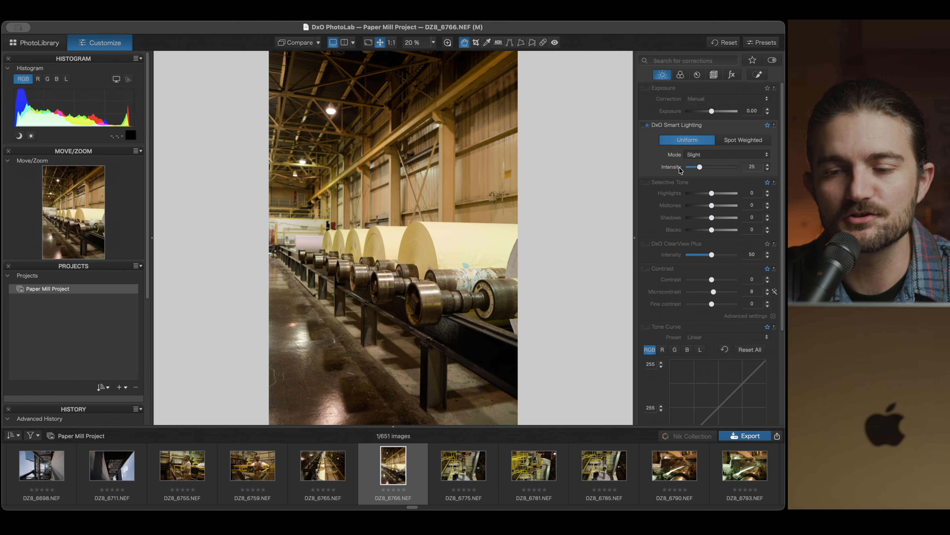
left_click(714, 158)
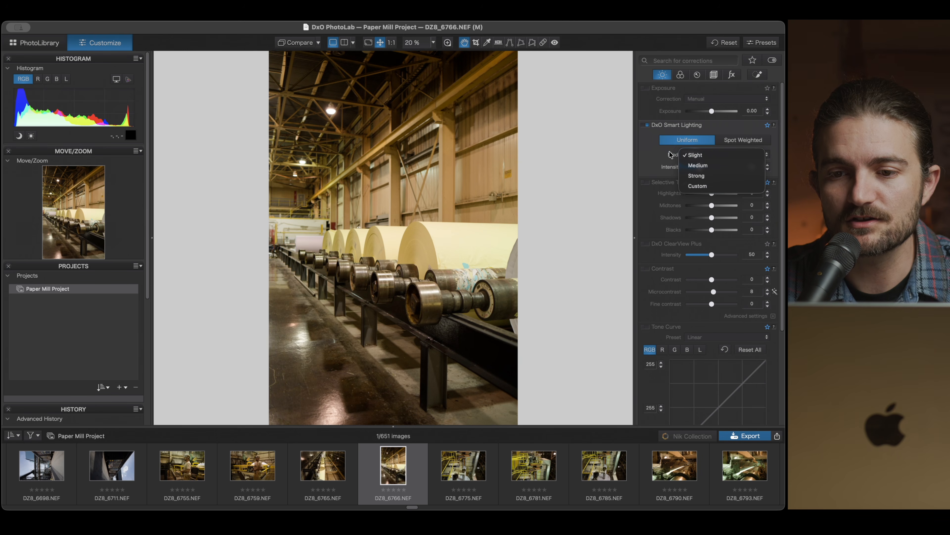
left_click(707, 155)
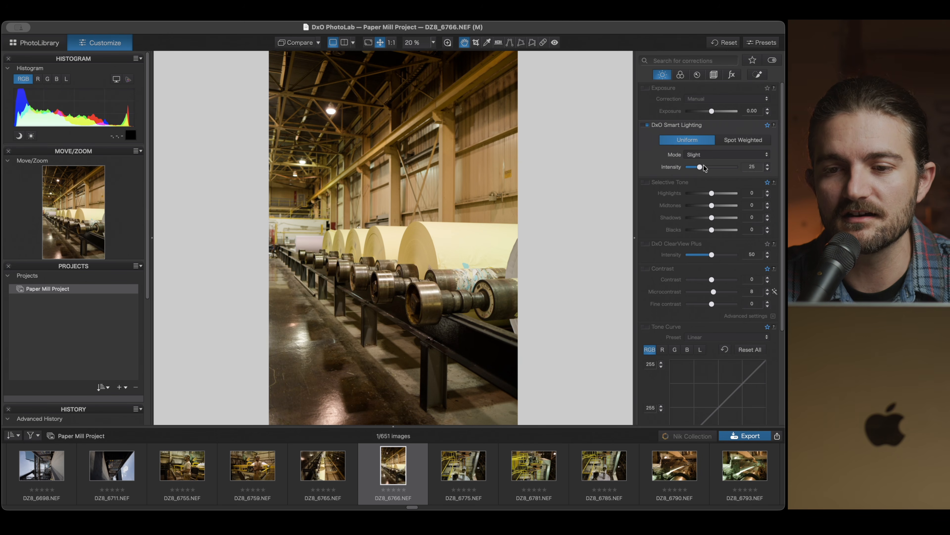
left_click_drag(700, 167, 703, 168)
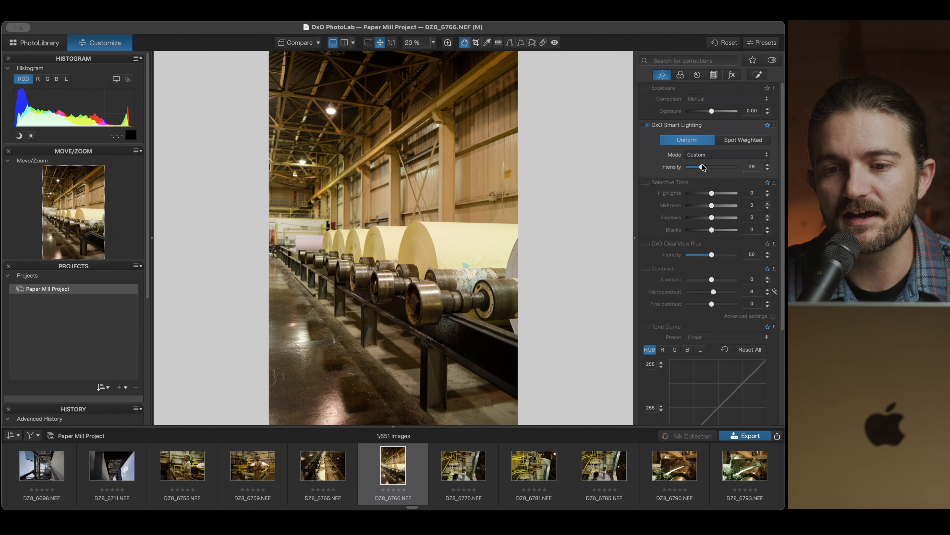
left_click_drag(703, 168, 699, 167)
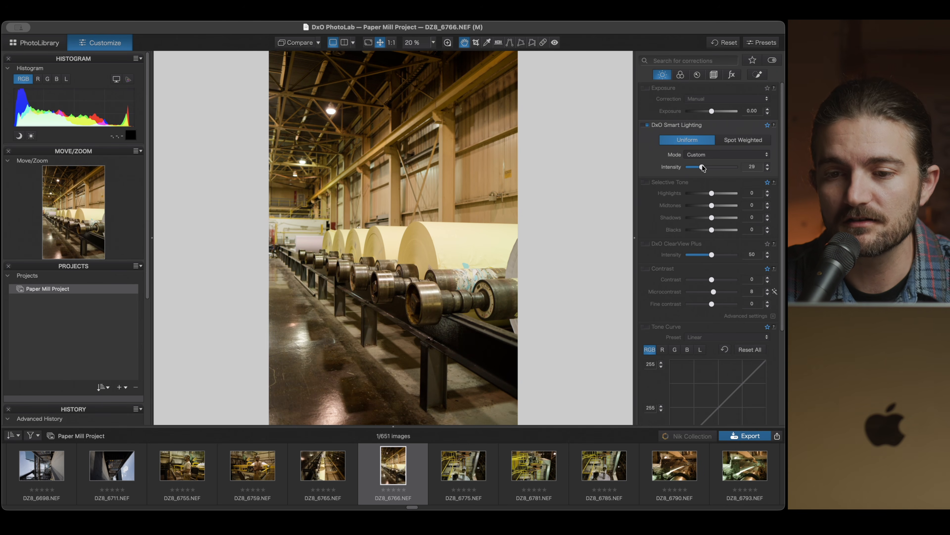
left_click(650, 183)
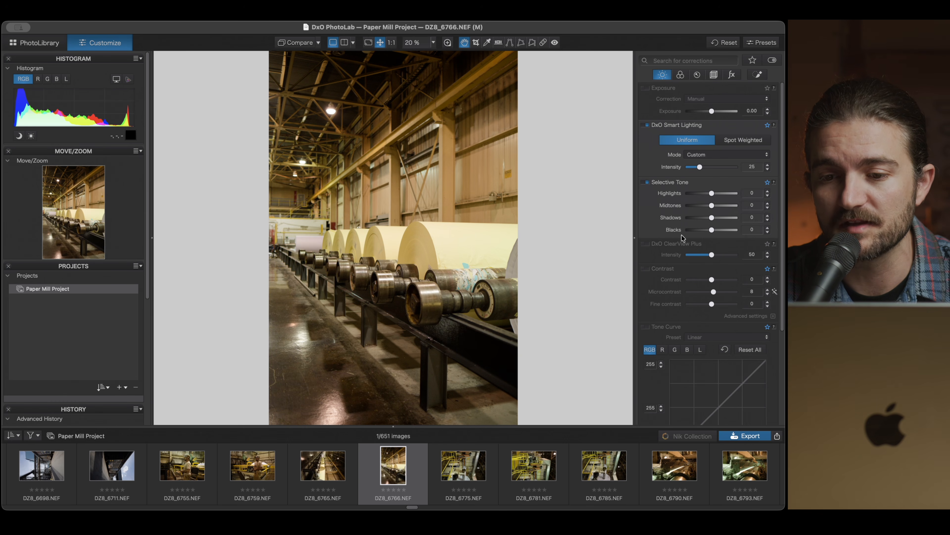
double_click(705, 166)
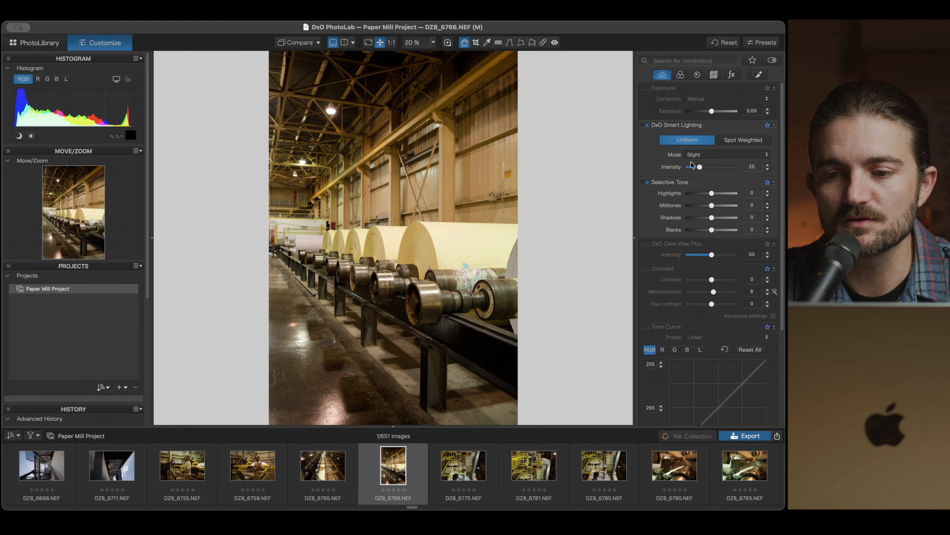
Step: Try Selective Tone with Highlights -23, Midtones -16 and Shadows -11, compare it on and off, and switch it off
scroll(699, 221, "down", 1)
scroll(699, 220, "down", 2)
left_click_drag(712, 161, 710, 189)
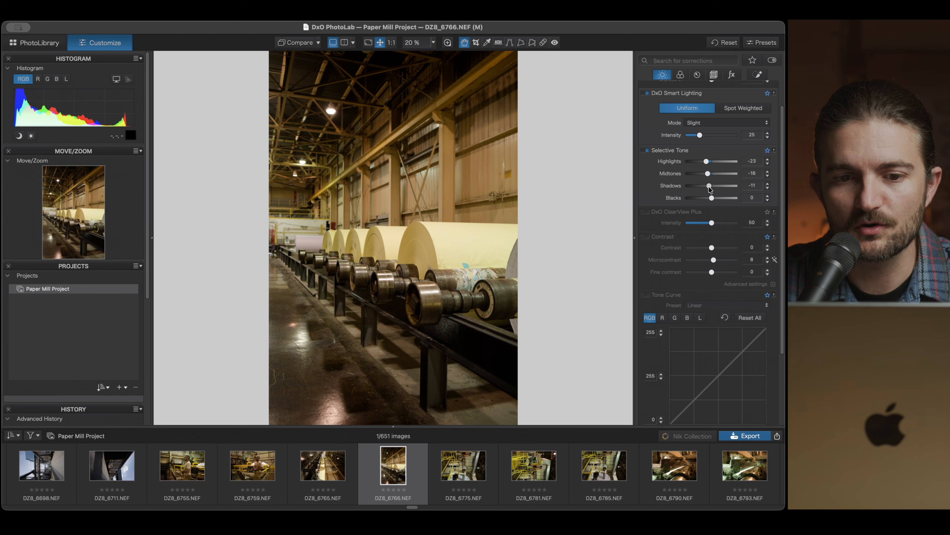
left_click(644, 150)
left_click(644, 150)
left_click(644, 150)
left_click(646, 151)
left_click(646, 151)
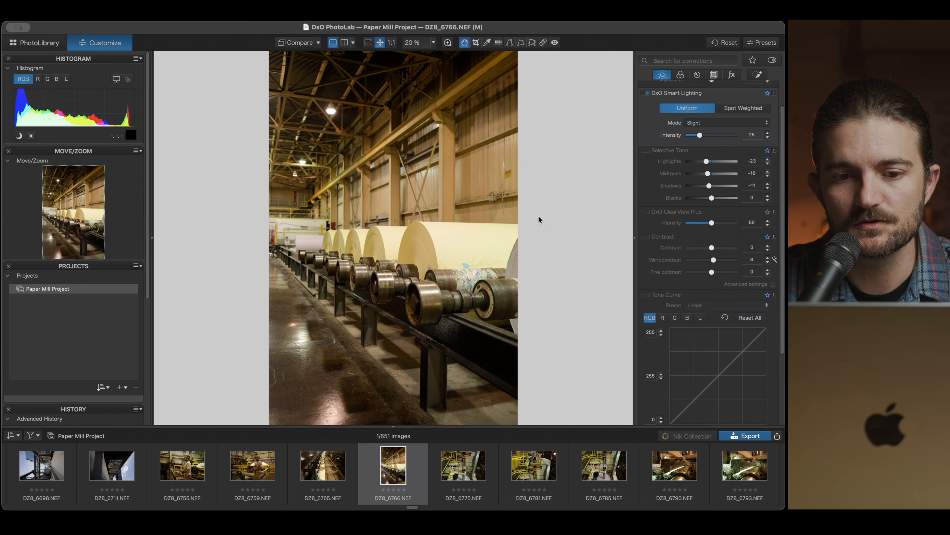
Step: Compare the Smart Lighting result with the uncorrected image several times
key("d")
key("d")
key("d")
key("d")
key("d")
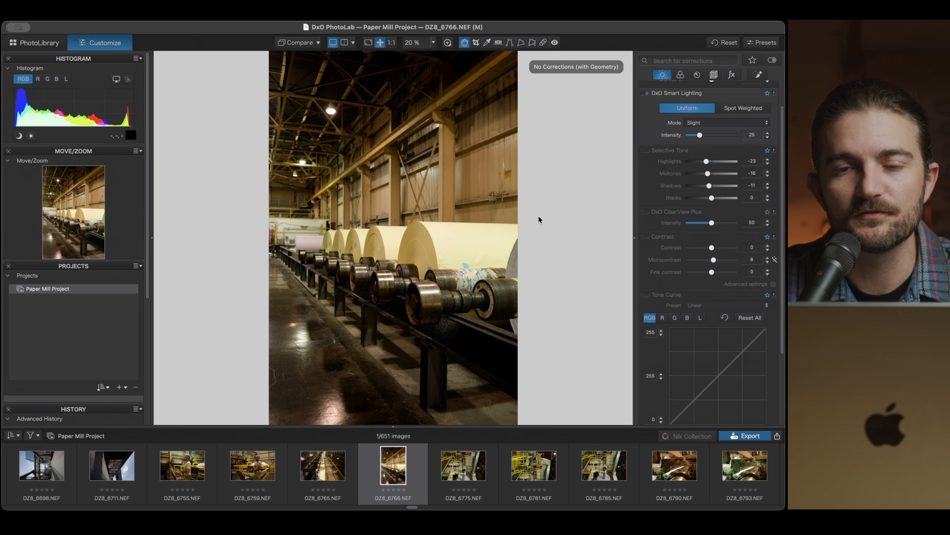
key("d")
key("d")
key("d")
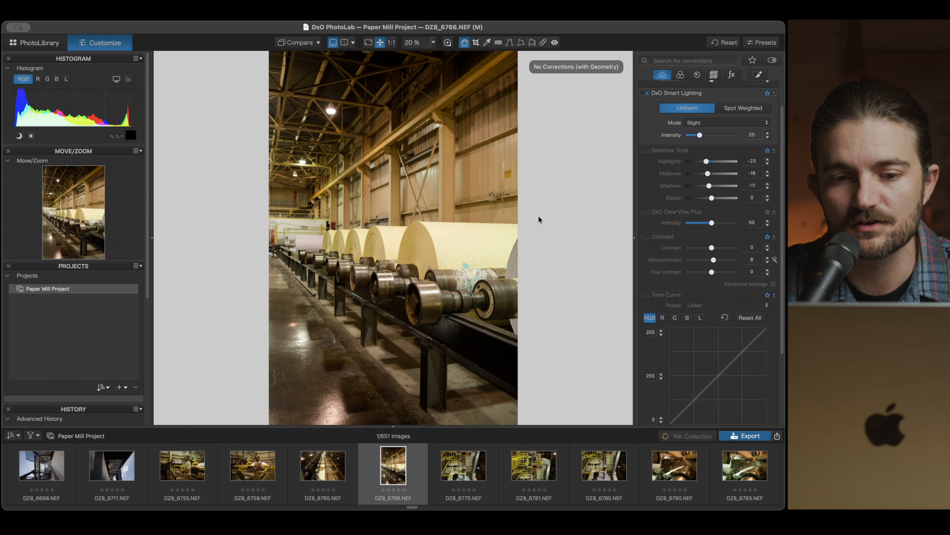
Step: Try DxO ClearView Plus at intensities between 0 and 50, and switch it off
left_click(645, 213)
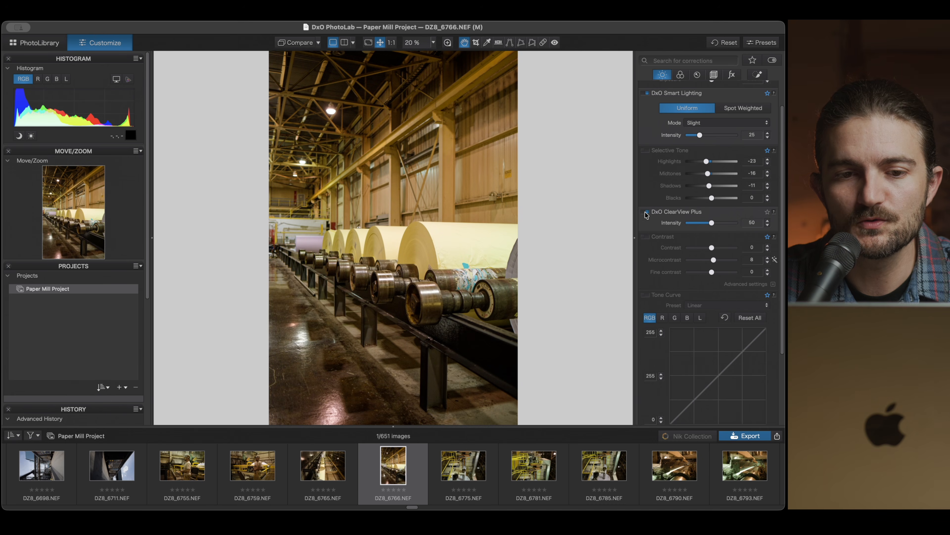
left_click_drag(712, 223, 687, 225)
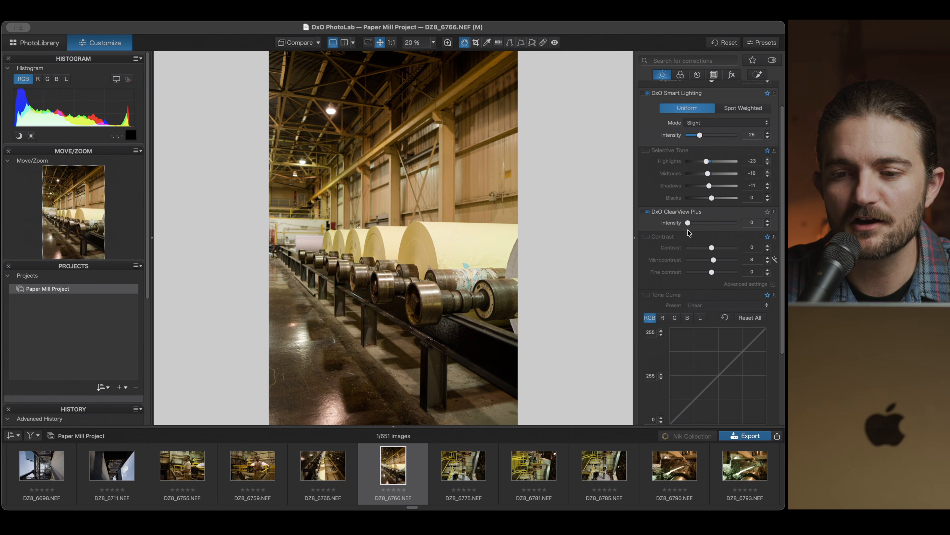
mouse_move(689, 224)
left_mouse_down()
mouse_move(719, 224)
mouse_move(707, 225)
left_mouse_up()
double_click(707, 223)
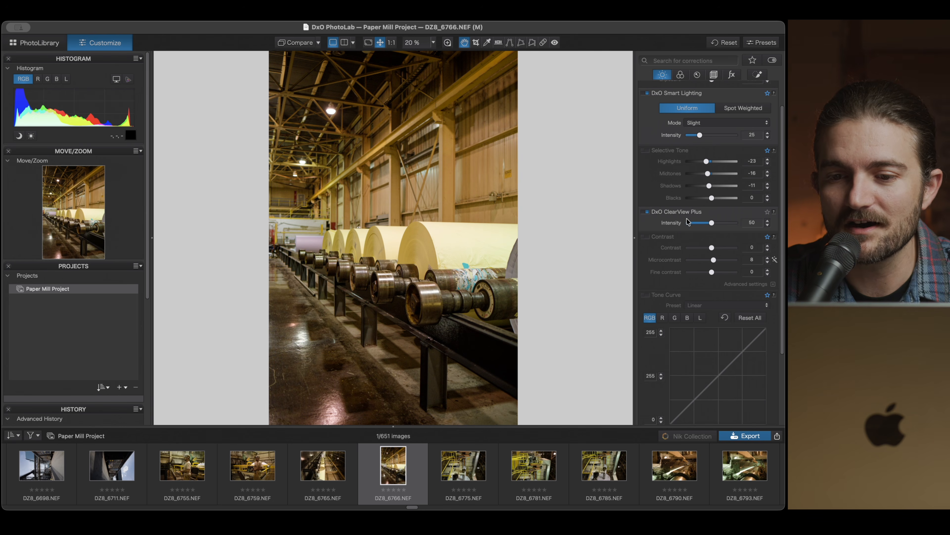
left_click(646, 212)
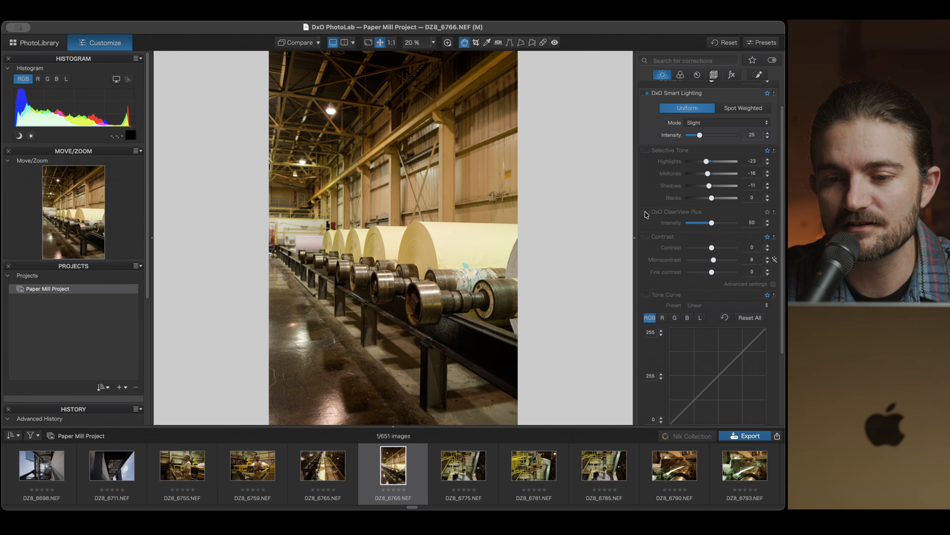
Step: Enable the Contrast correction and hide the histogram and project palettes to give the enlarged photo more room
scroll(671, 217, "down", 3)
left_click(647, 191)
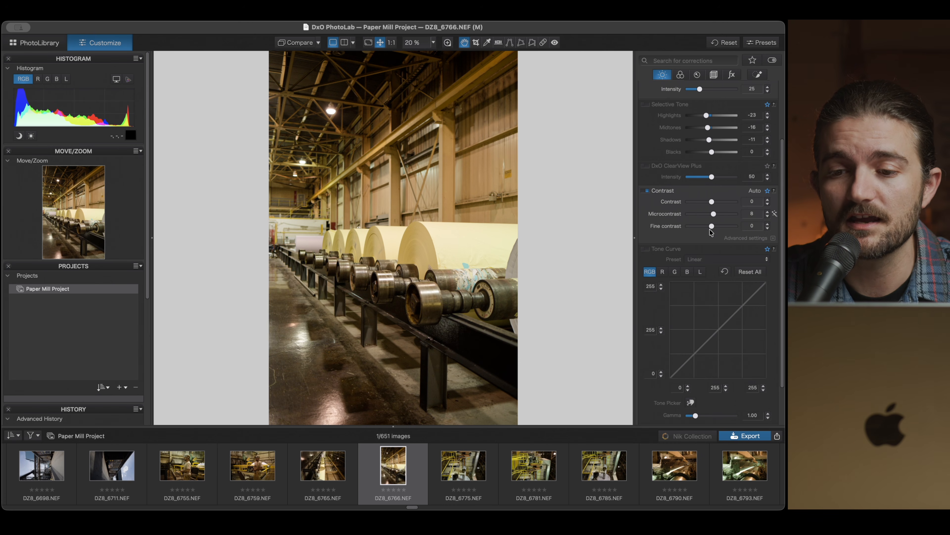
scroll(425, 234, "up", 5)
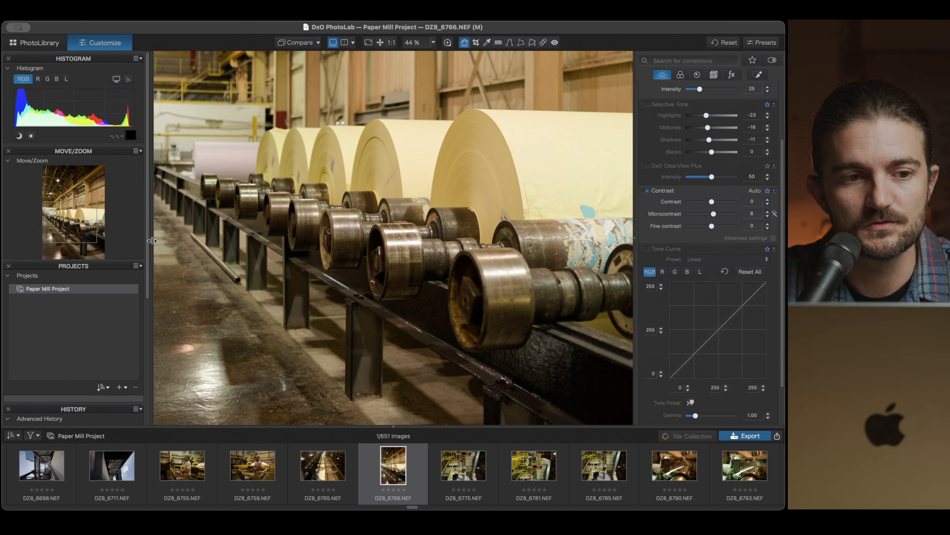
left_click_drag(152, 244, 3, 252)
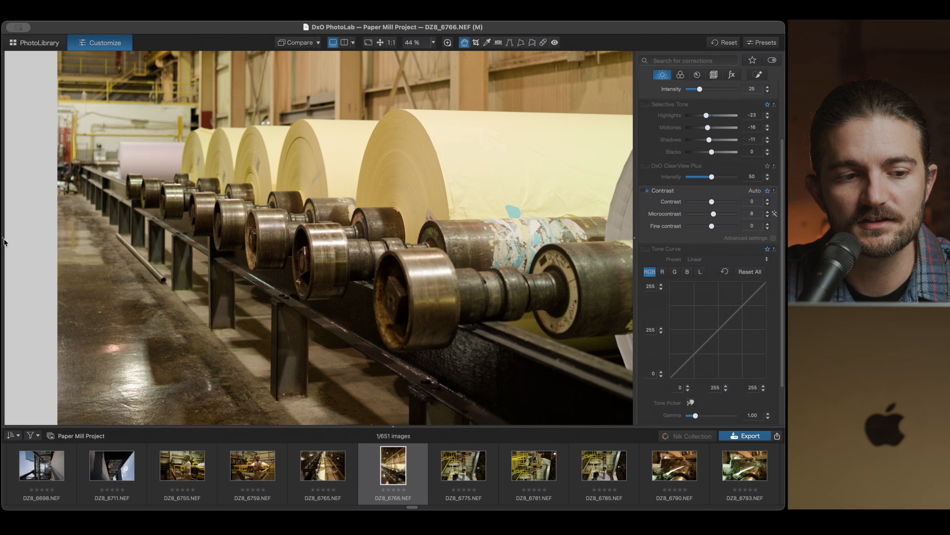
left_click_drag(3, 239, 116, 237)
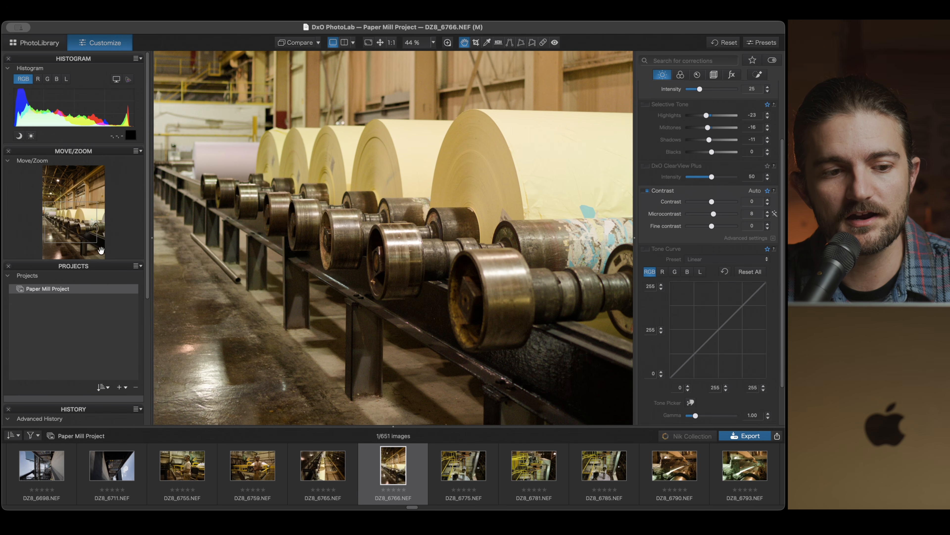
scroll(101, 250, "down", 3)
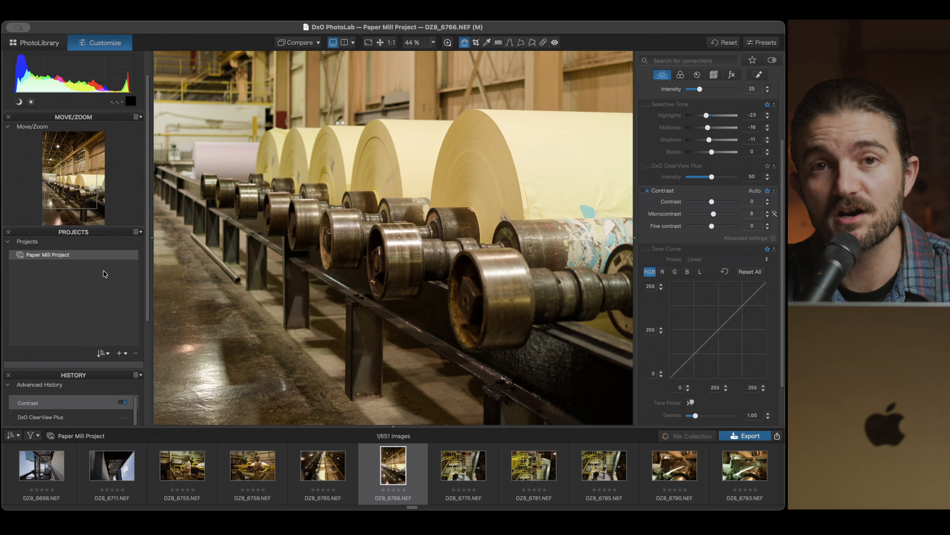
left_click_drag(151, 261, 39, 264)
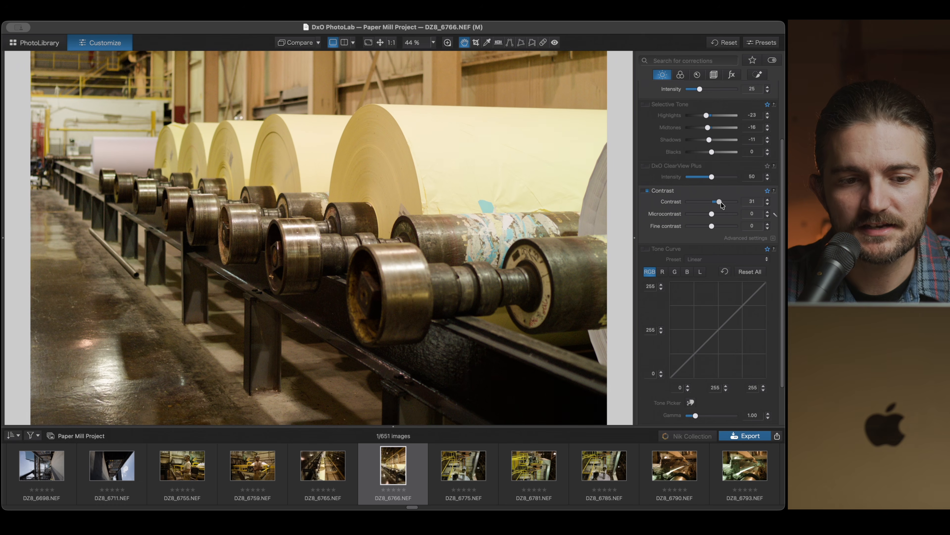
Step: Test the Contrast slider and return it to 0, with Microcontrast set to 6 and Fine contrast to 8
mouse_move(713, 203)
left_mouse_down()
mouse_move(724, 204)
mouse_move(716, 204)
left_mouse_up()
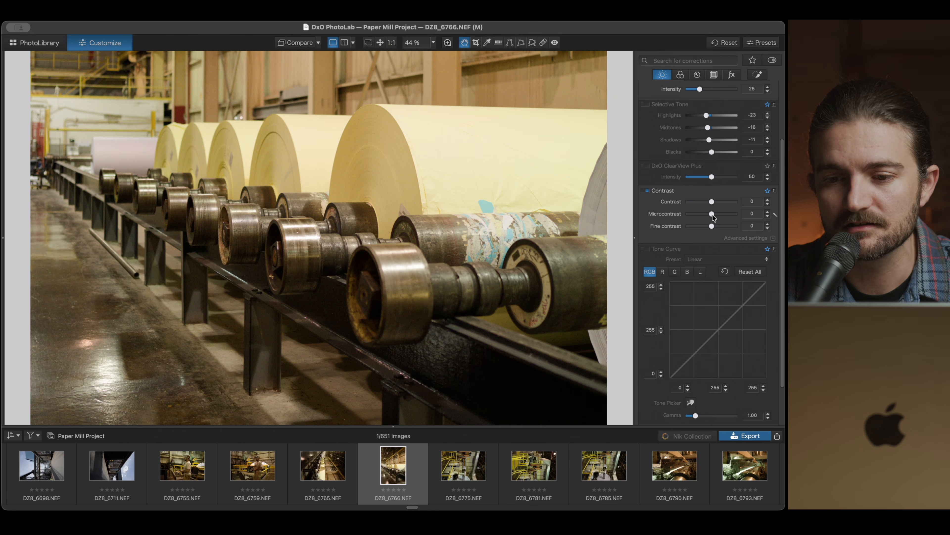
left_click(767, 211)
left_click(768, 212)
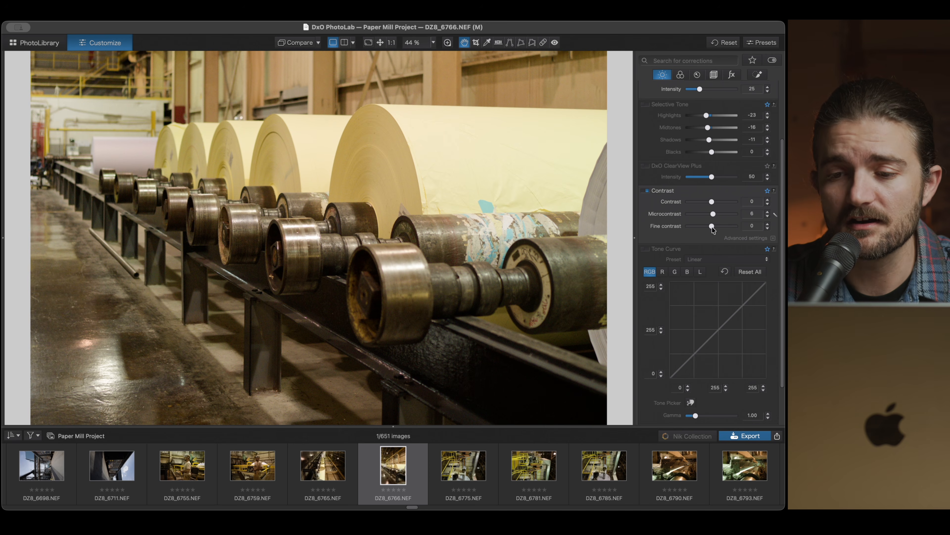
mouse_move(712, 227)
left_mouse_down()
mouse_move(738, 226)
mouse_move(708, 226)
mouse_move(729, 227)
mouse_move(715, 234)
left_mouse_up()
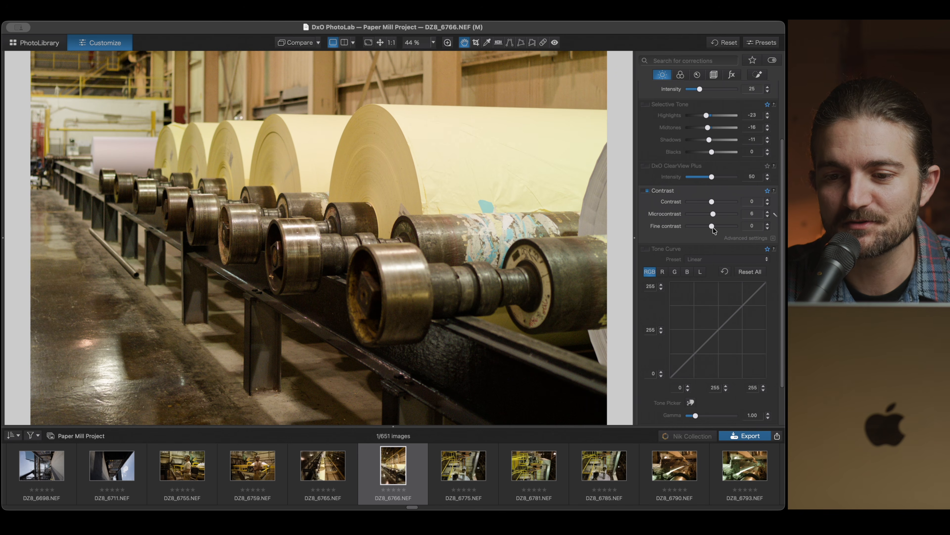
left_click_drag(713, 228, 715, 227)
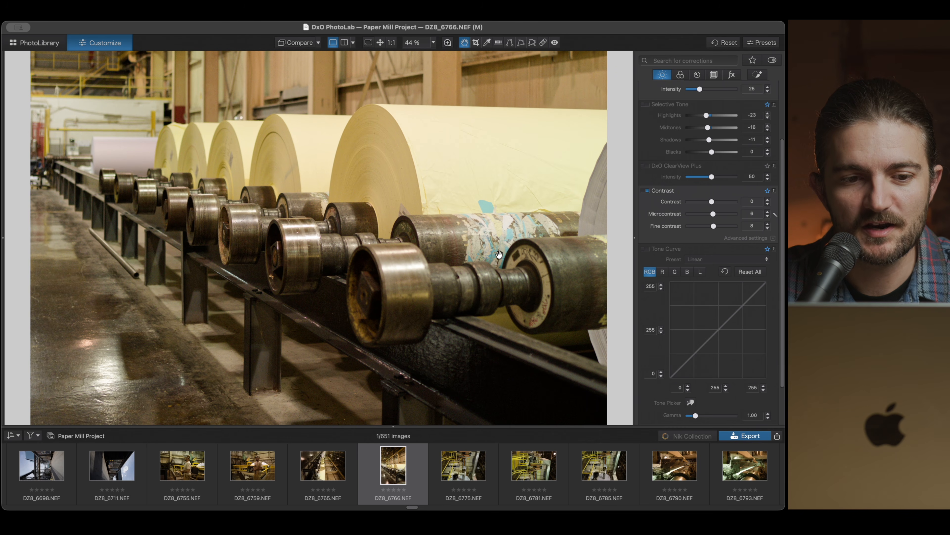
Step: Fit the whole photo in view and compare the contrast edits with the uncorrected image
scroll(499, 255, "down", 2)
scroll(499, 254, "down", 3)
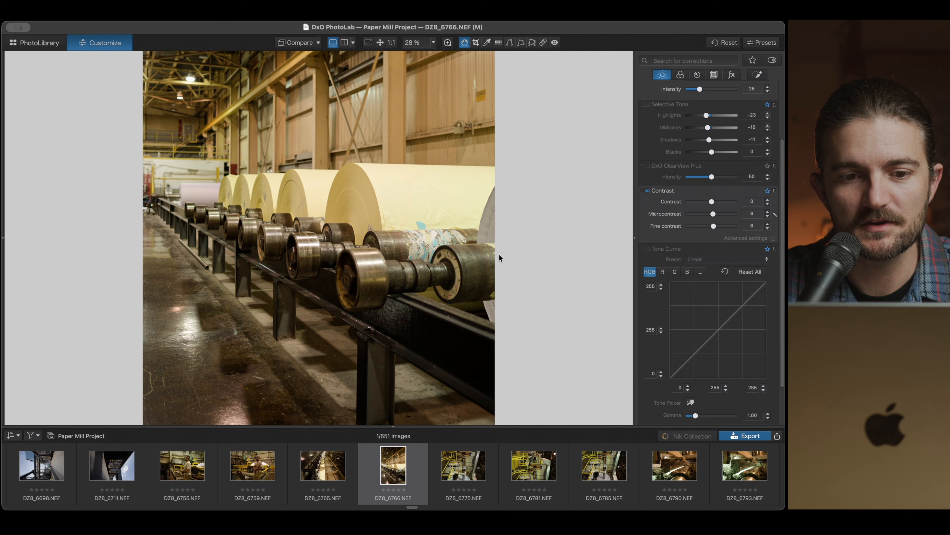
scroll(499, 258, "down", 1)
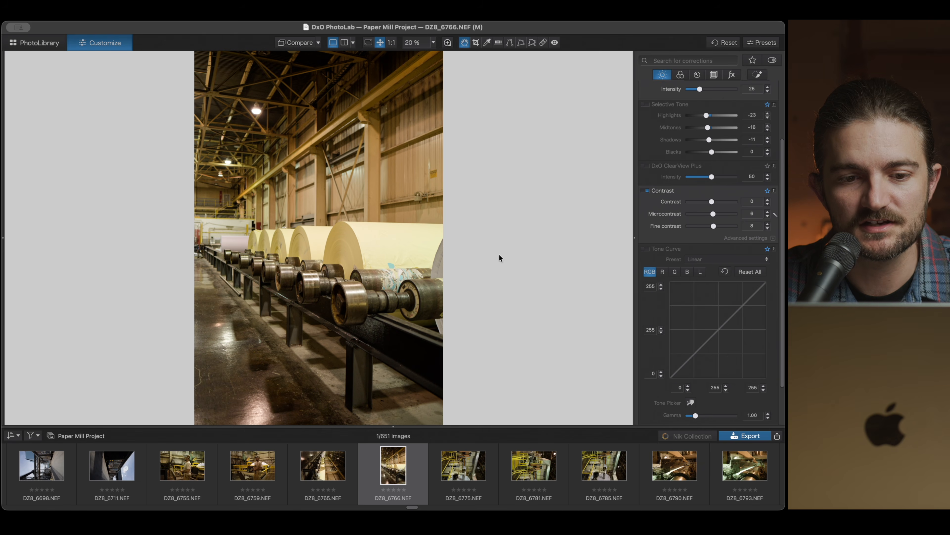
key("d")
key("d")
key("d")
key("d")
key("d")
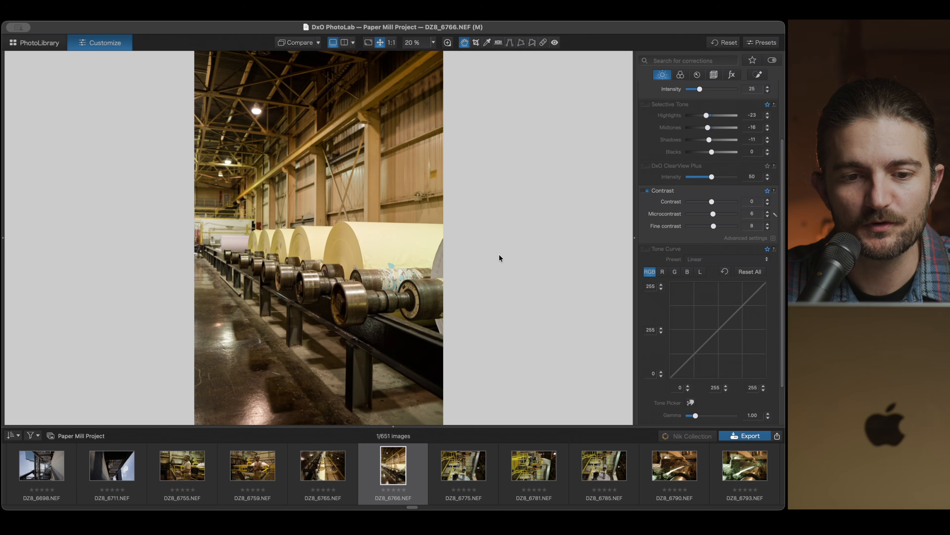
Step: Enable White Balance in the color corrections, set the temperature to 4835, and compare it on and off
left_click(664, 75)
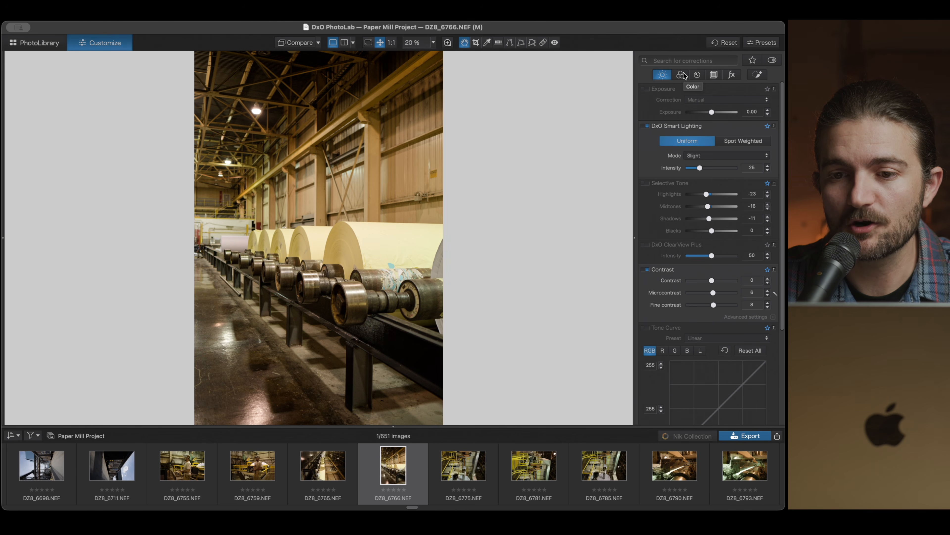
left_click(682, 75)
left_click(647, 114)
left_click(712, 150)
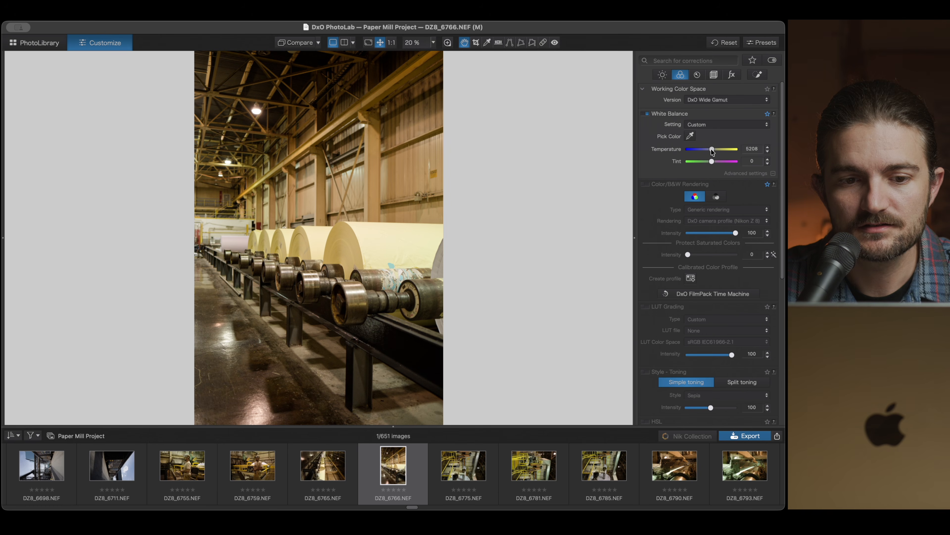
left_click_drag(712, 150, 709, 151)
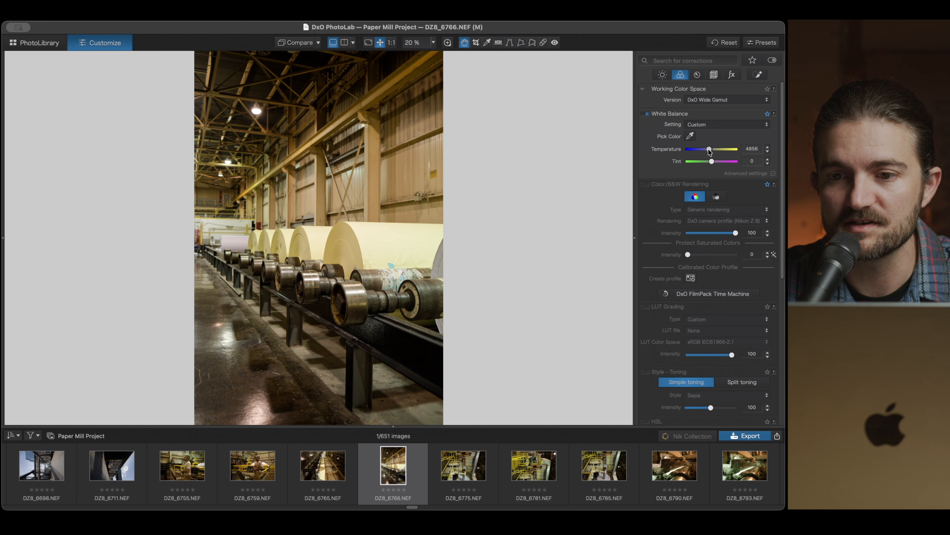
scroll(710, 151, "down", 1)
left_click(648, 109)
left_click(648, 109)
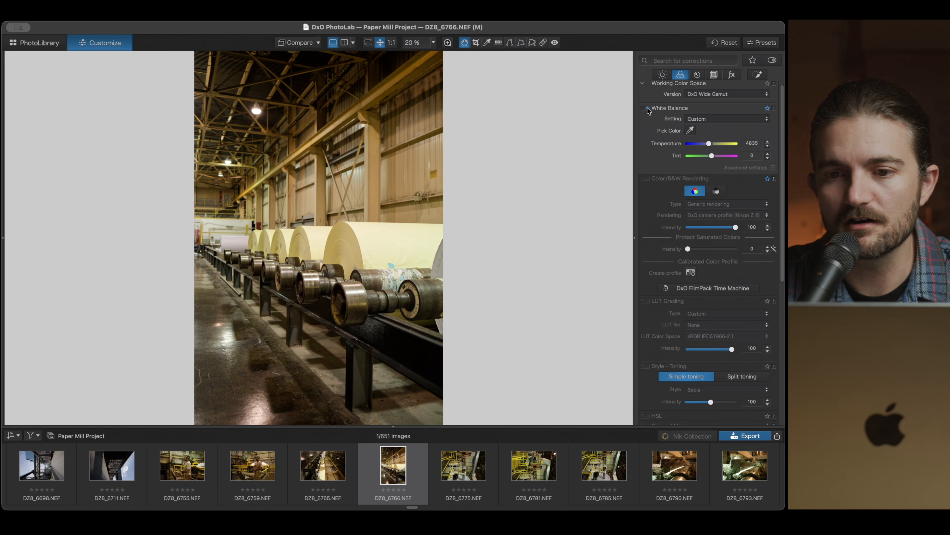
left_click(648, 108)
left_click(648, 108)
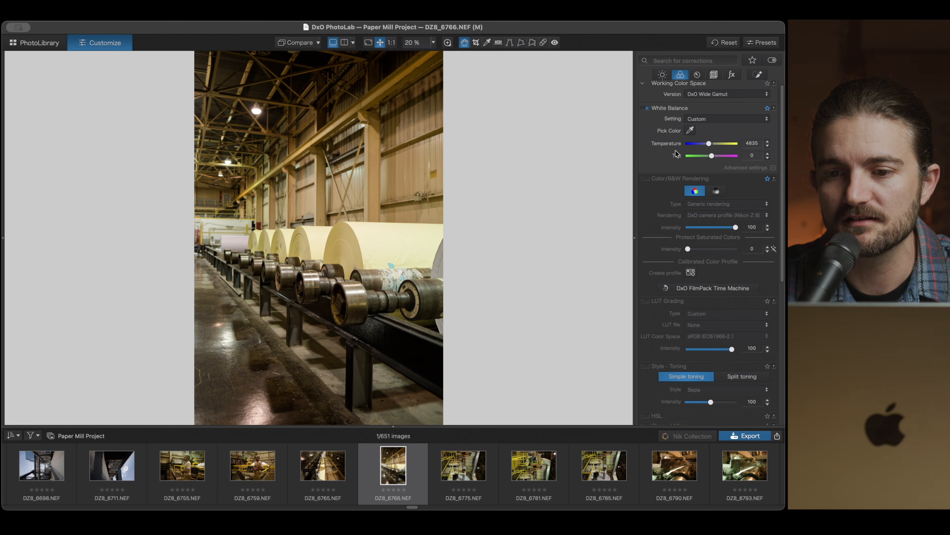
Step: Enable Color Rendering with Color Negative Film, using the Ilford Ilfocolor 400 Vintage Tone rendering at intensity 45
scroll(677, 154, "down", 3)
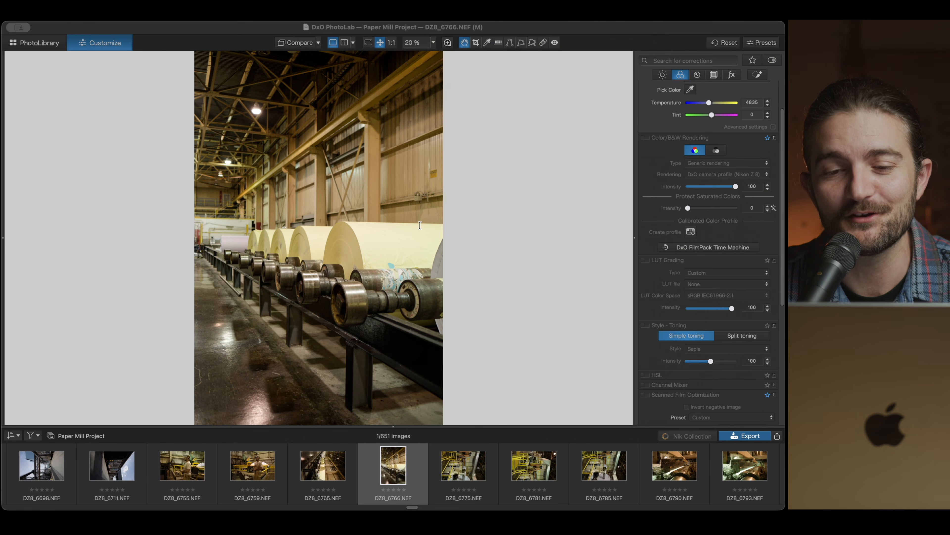
left_click(708, 174)
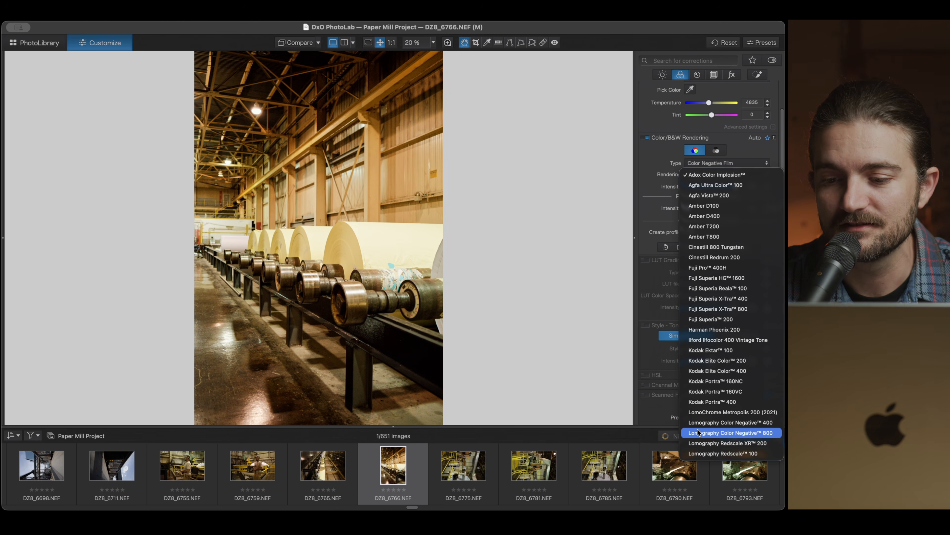
key("Escape")
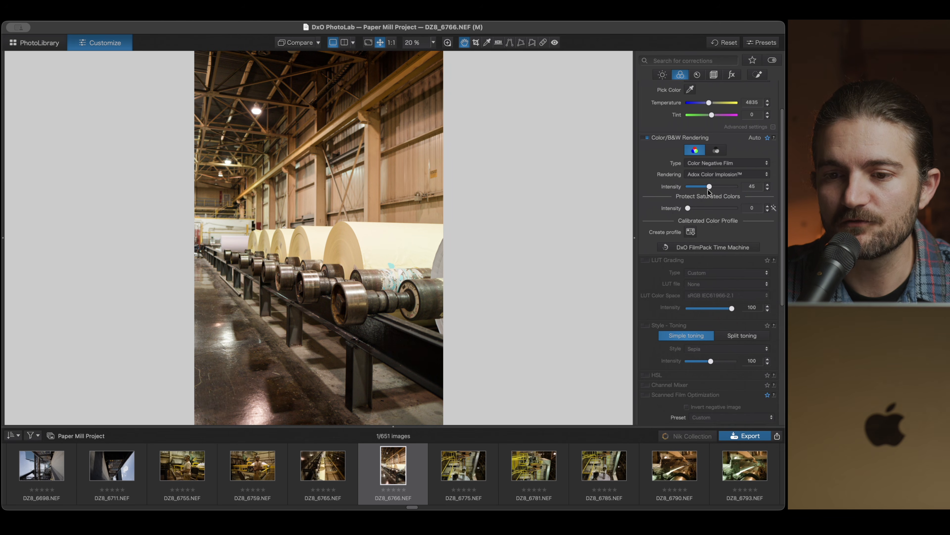
left_click(733, 176)
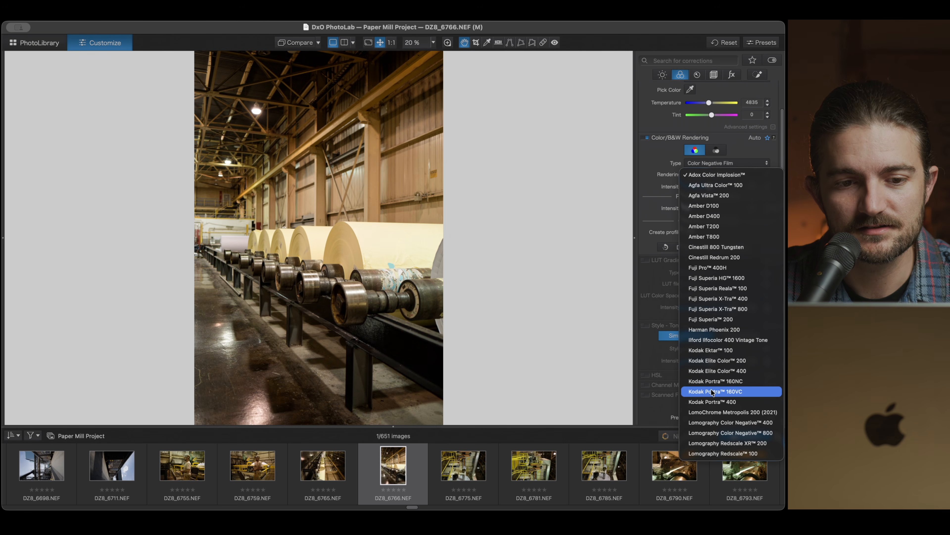
left_click(716, 340)
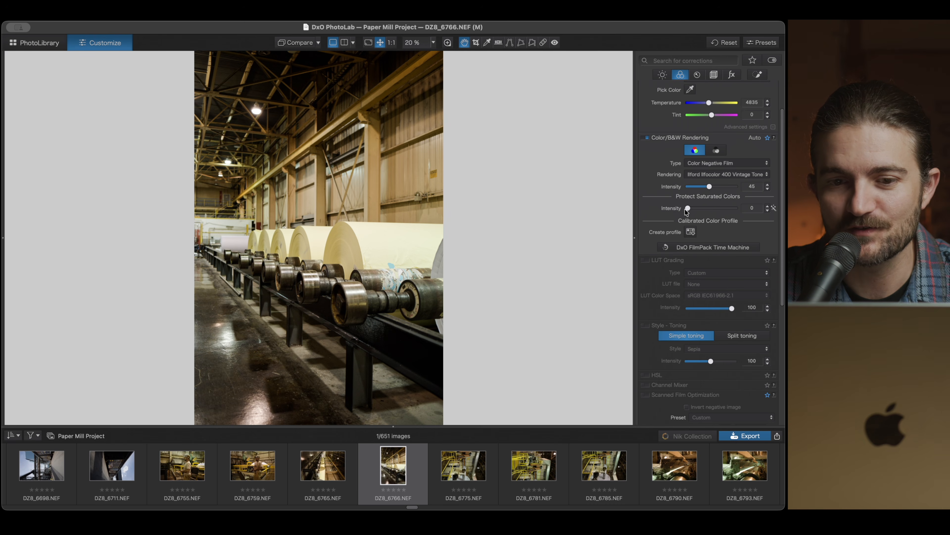
Step: Test the Protect Saturated Colors intensity, return it to 0, and look over the remaining color corrections
left_click_drag(687, 209, 667, 213)
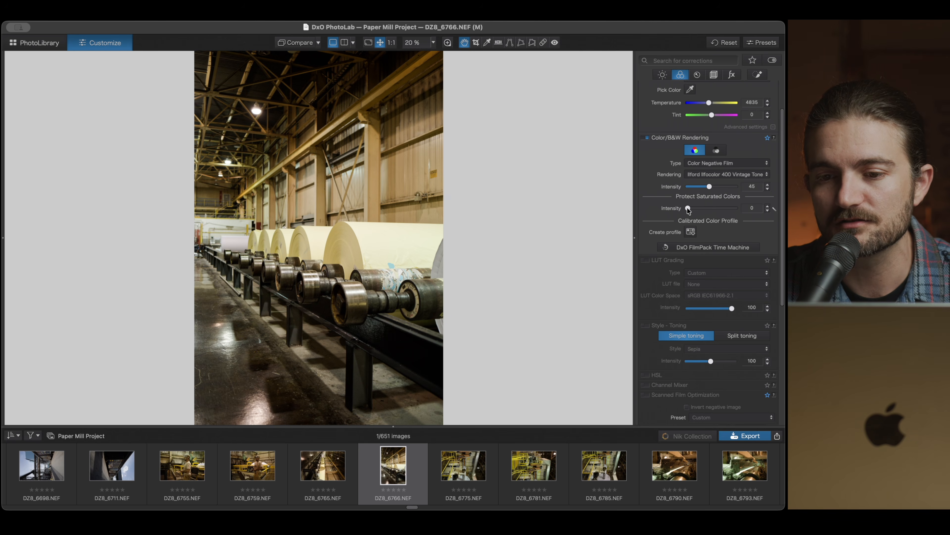
mouse_move(688, 208)
left_mouse_down()
mouse_move(722, 209)
mouse_move(679, 214)
left_mouse_up()
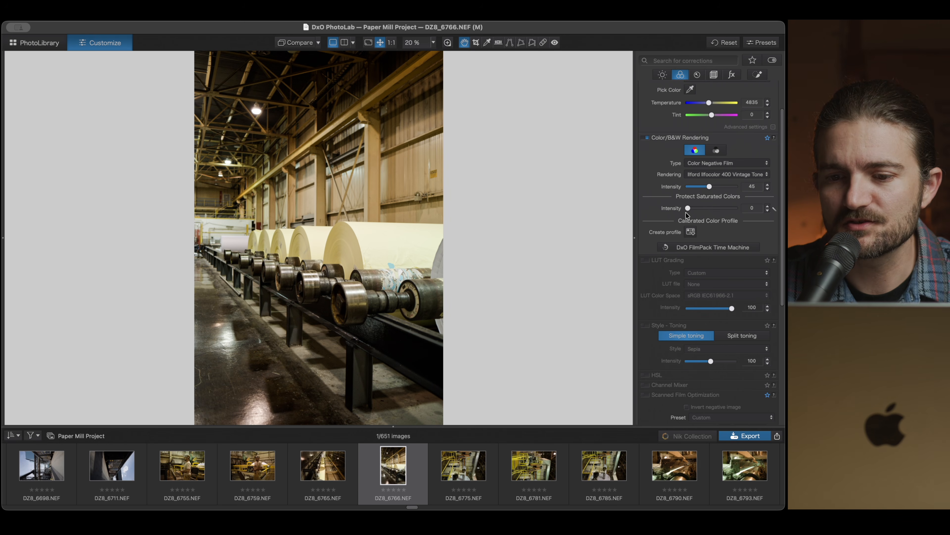
scroll(692, 211, "down", 3)
scroll(707, 207, "down", 6)
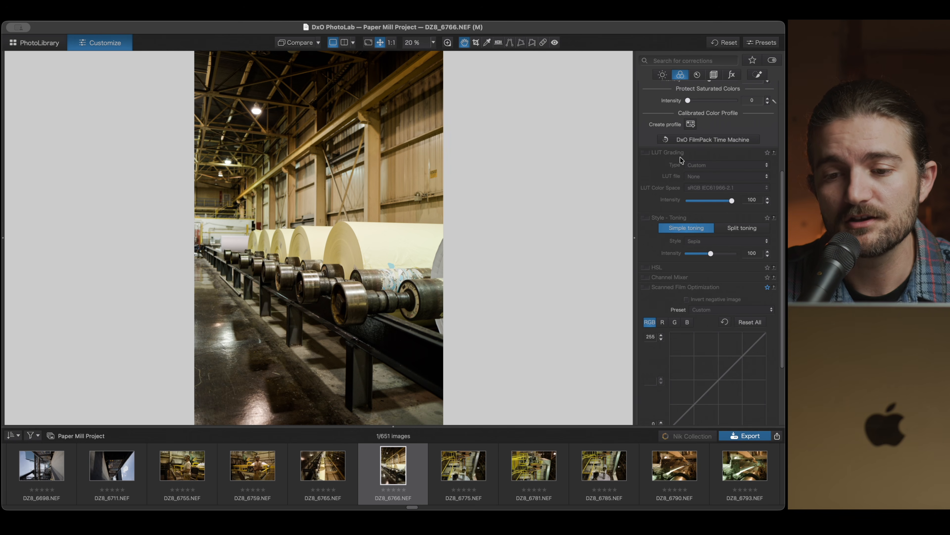
scroll(696, 198, "down", 5)
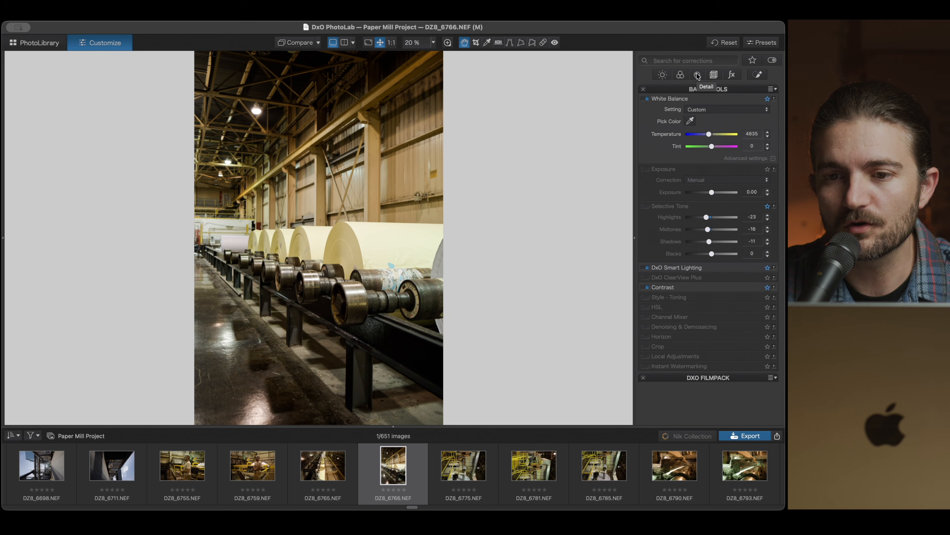
Step: Enlarge the upper wall area of the photo and enable Denoising & Demosaicing with the Standard method
left_click(697, 75)
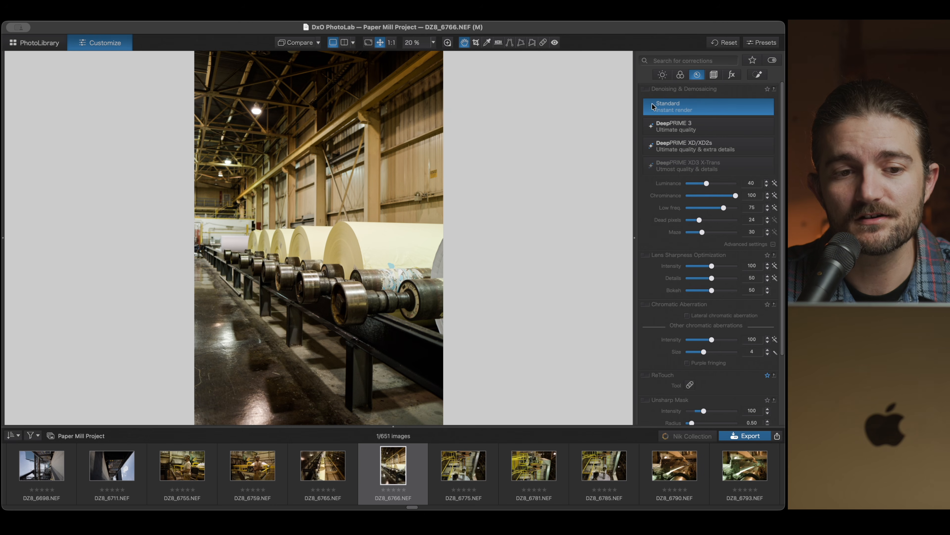
scroll(373, 138, "up", 1)
scroll(373, 138, "up", 5)
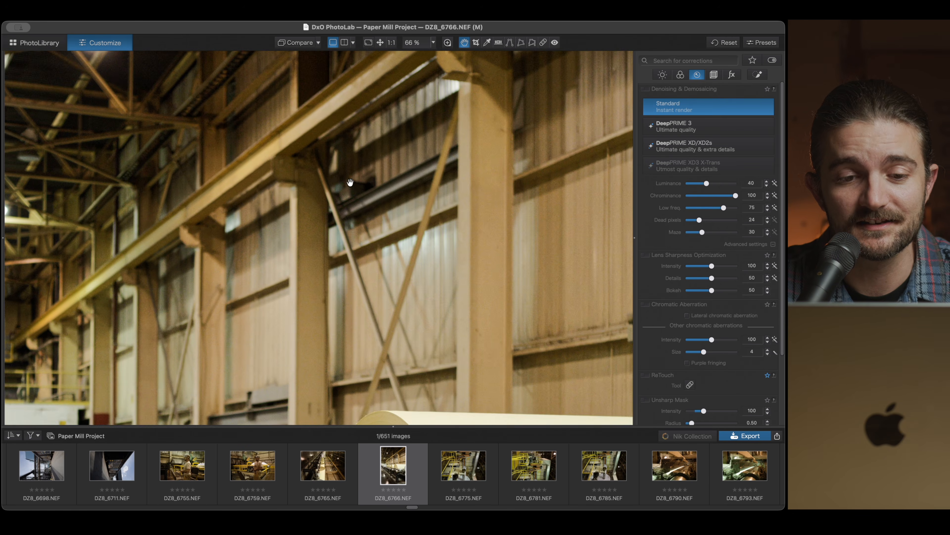
scroll(475, 112, "up", 2)
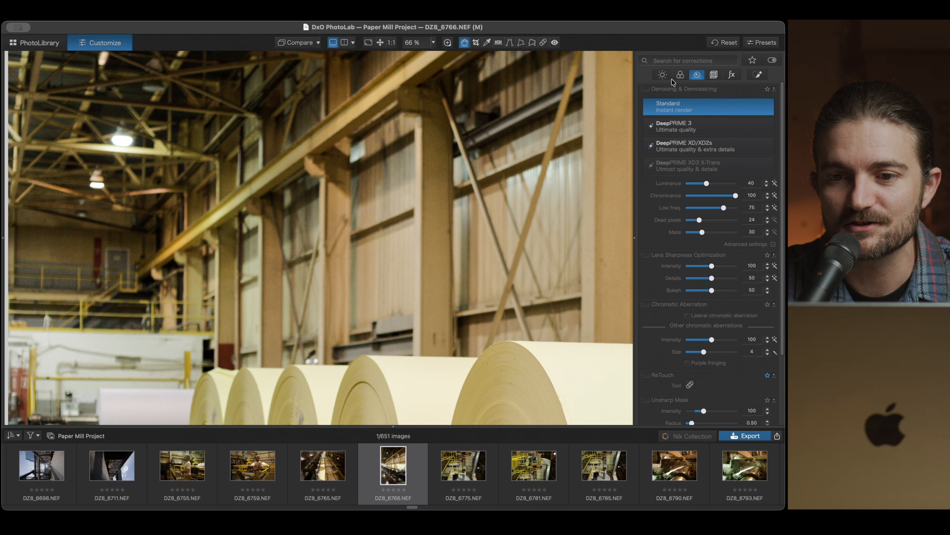
left_click(645, 89)
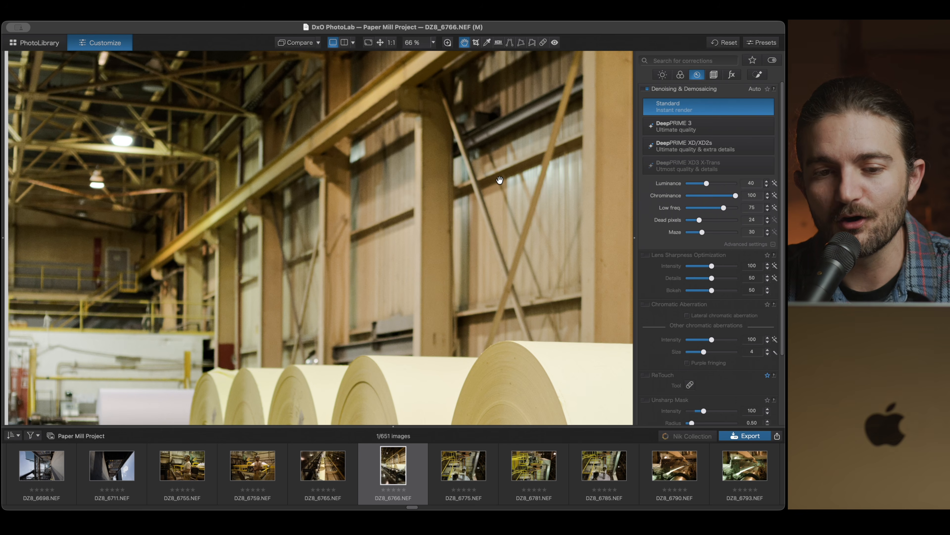
Step: Compare the Standard denoising on and off on the enlarged beams and wall, leaving it enabled
scroll(412, 165, "up", 5)
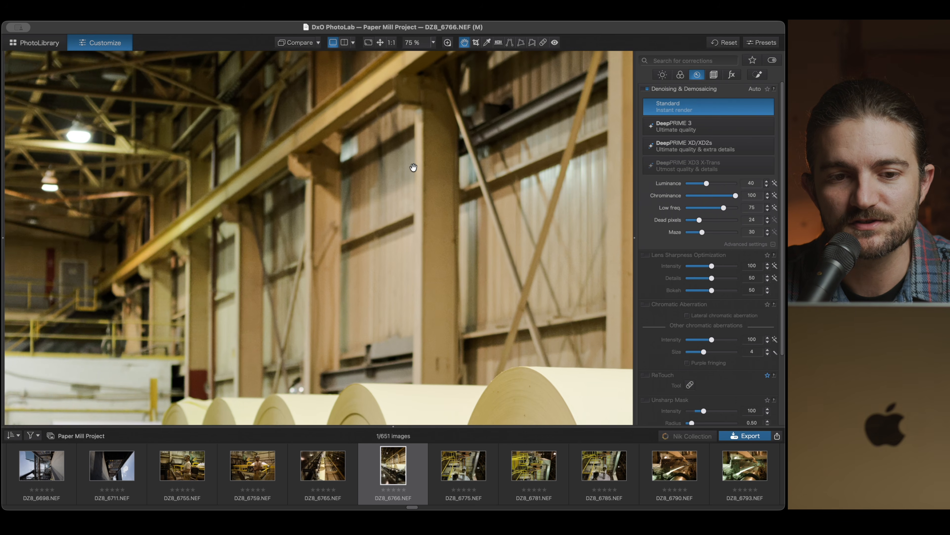
left_click_drag(414, 164, 416, 194)
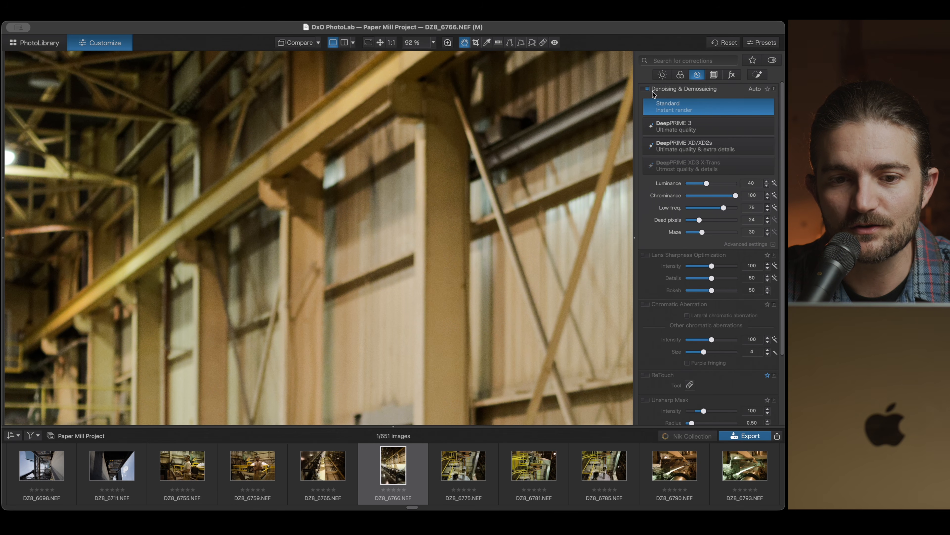
left_click(647, 89)
left_click(647, 89)
left_click(647, 90)
left_click(647, 89)
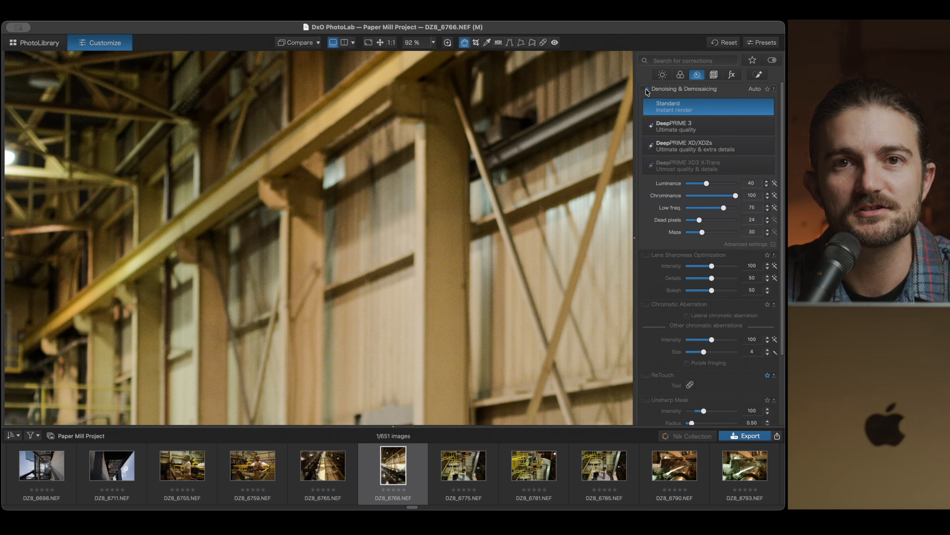
left_click(647, 89)
left_click(647, 90)
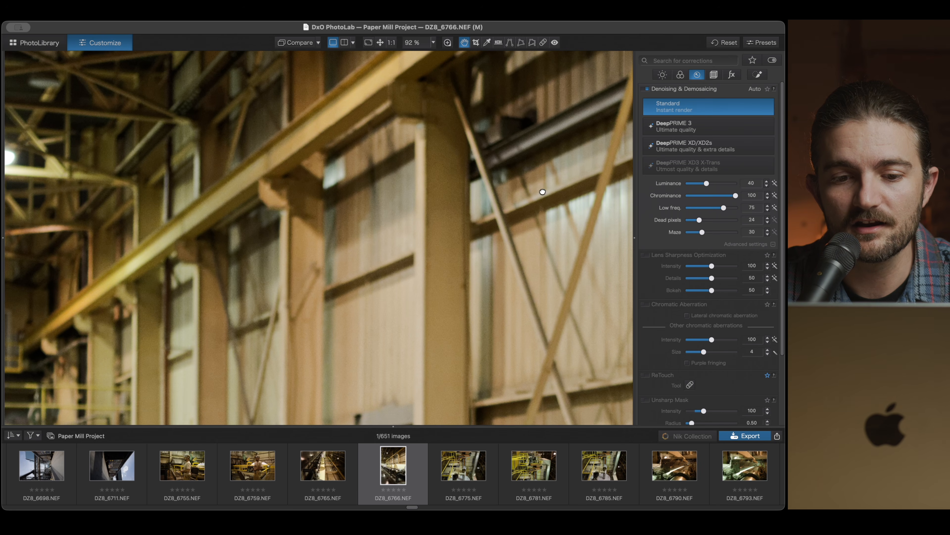
left_click_drag(540, 187, 503, 125)
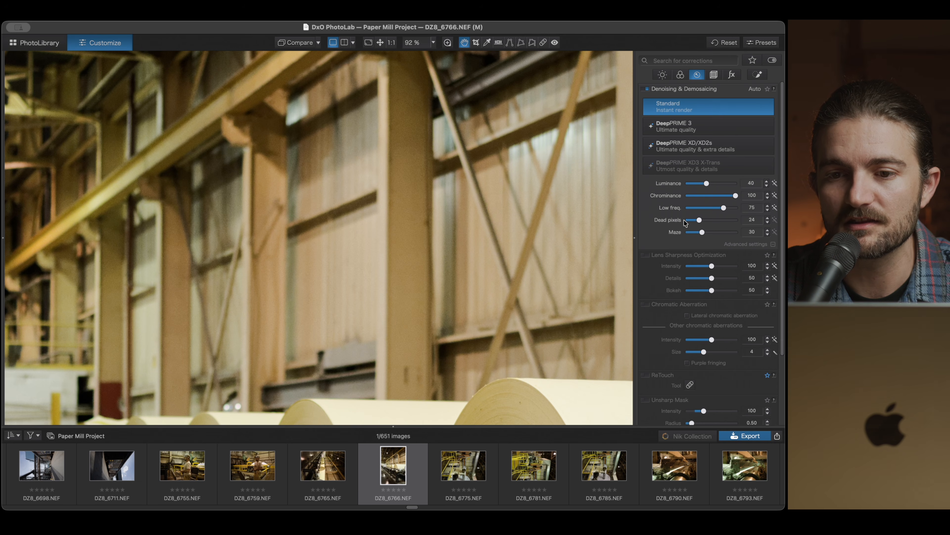
Step: Enable Lens Sharpness Optimization in the detail corrections
scroll(699, 216, "down", 3)
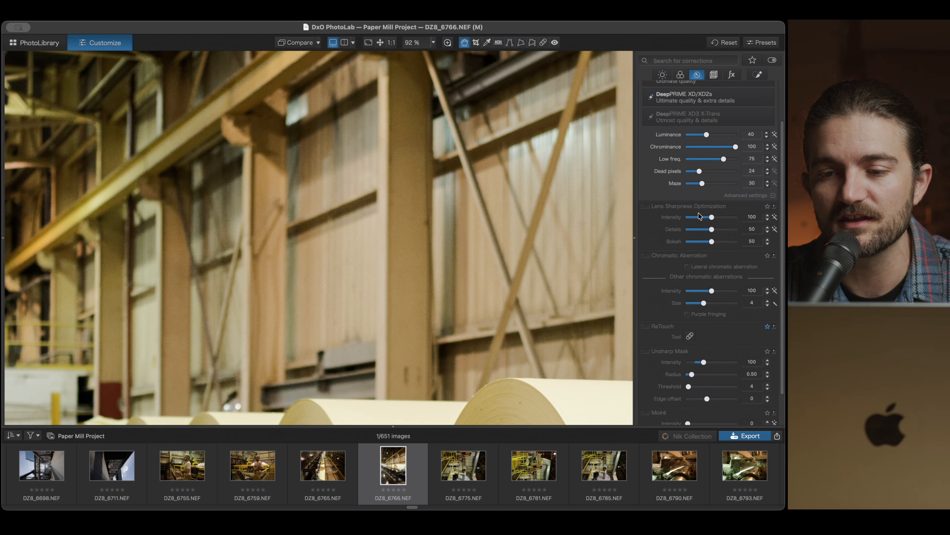
scroll(699, 216, "up", 3)
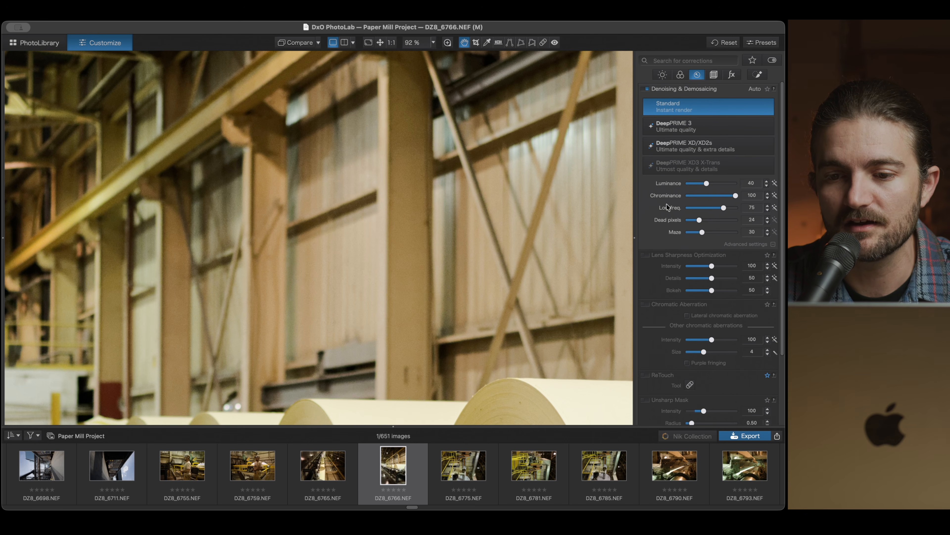
scroll(662, 230, "down", 3)
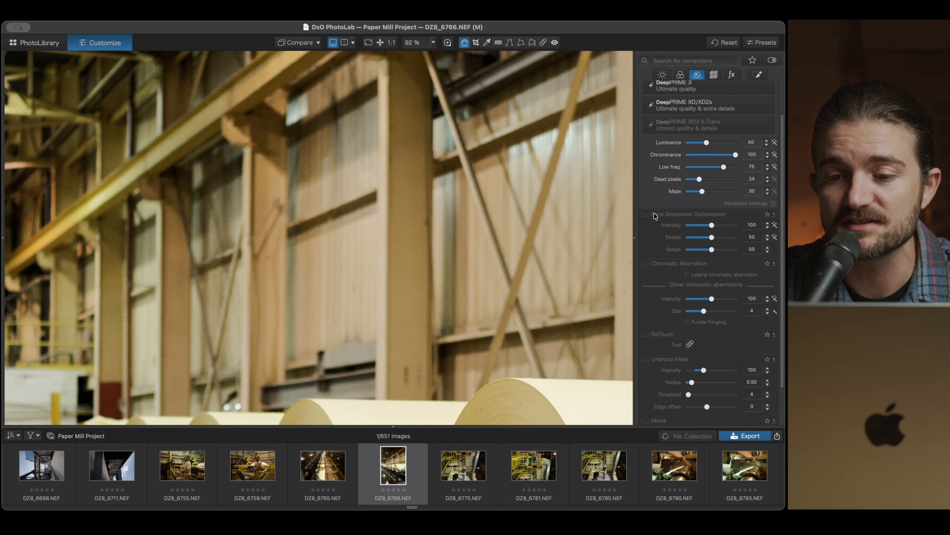
left_click(647, 214)
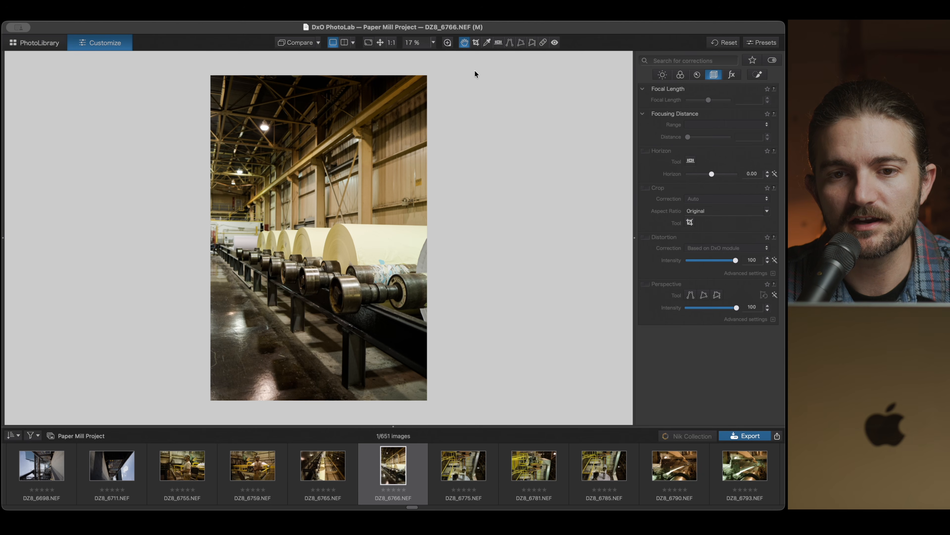
Step: Crop the photo to a 4x3 aspect ratio and adjust the crop frame's position
left_click(476, 43)
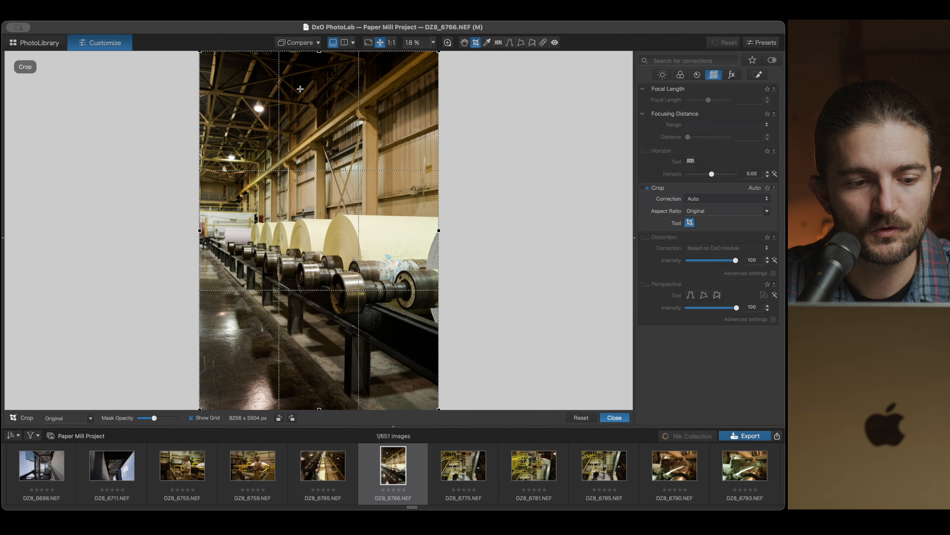
left_click(91, 417)
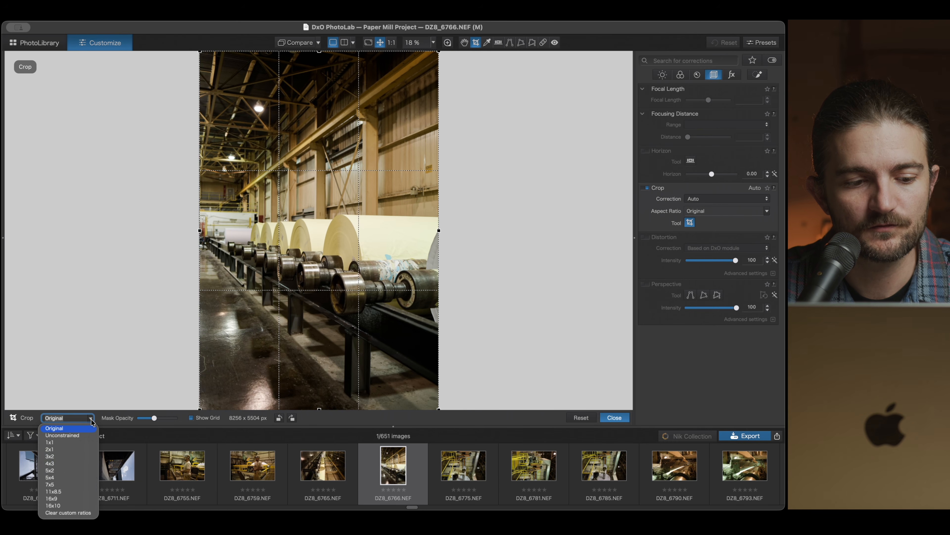
left_click(49, 463)
key("Return")
key("r")
left_click_drag(353, 273, 353, 277)
key("Return")
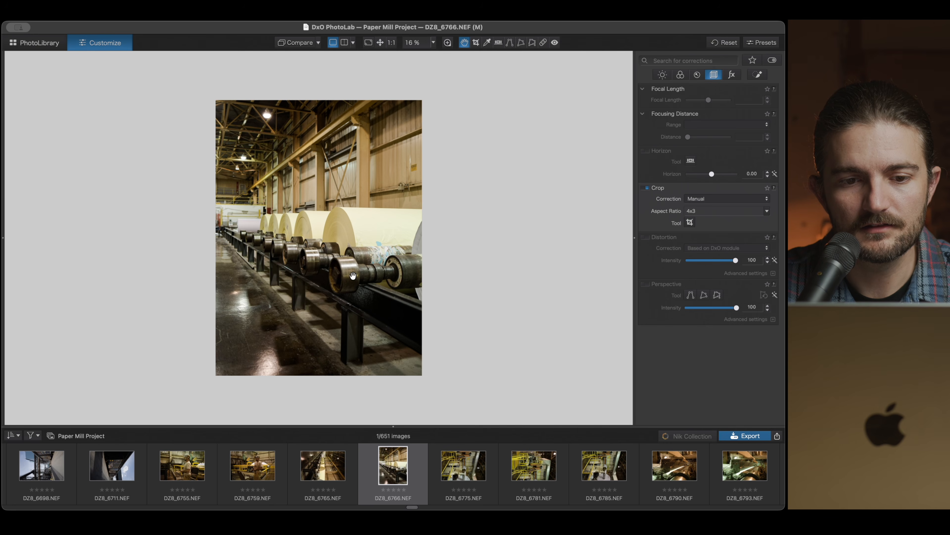
Step: Look through the effects corrections from Instant Watermarking down to Light Leak
left_click(732, 77)
left_click(732, 77)
left_click(732, 77)
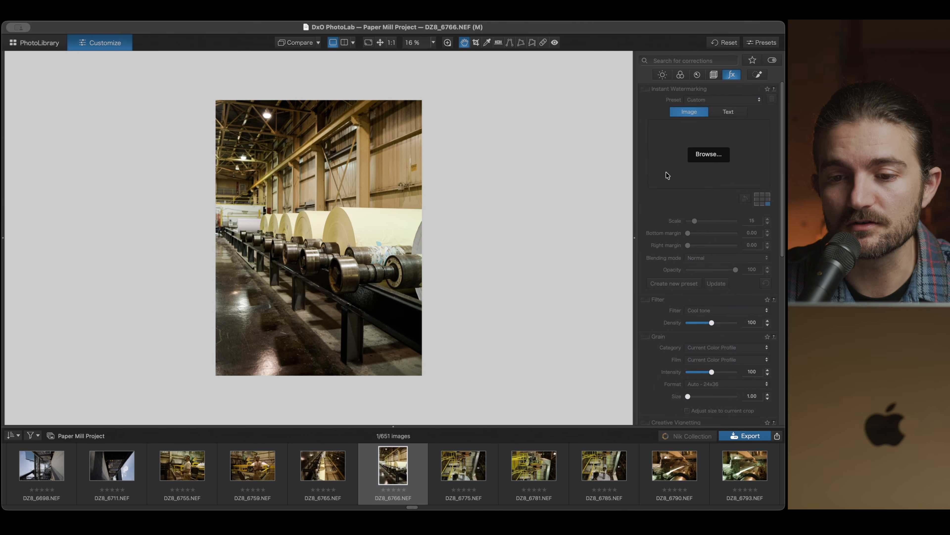
scroll(666, 172, "down", 10)
scroll(666, 174, "down", 8)
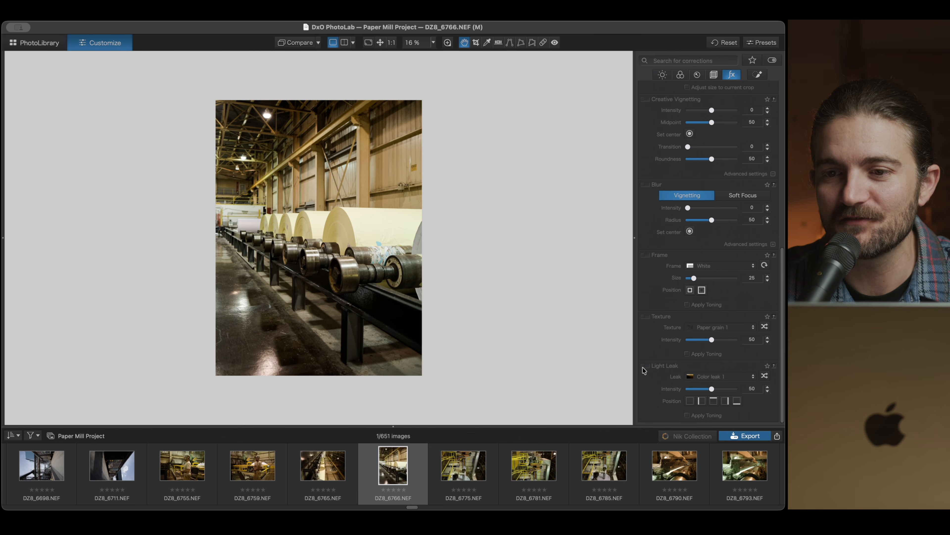
Step: Enable Local Adjustments for the cropped photo
left_click(759, 75)
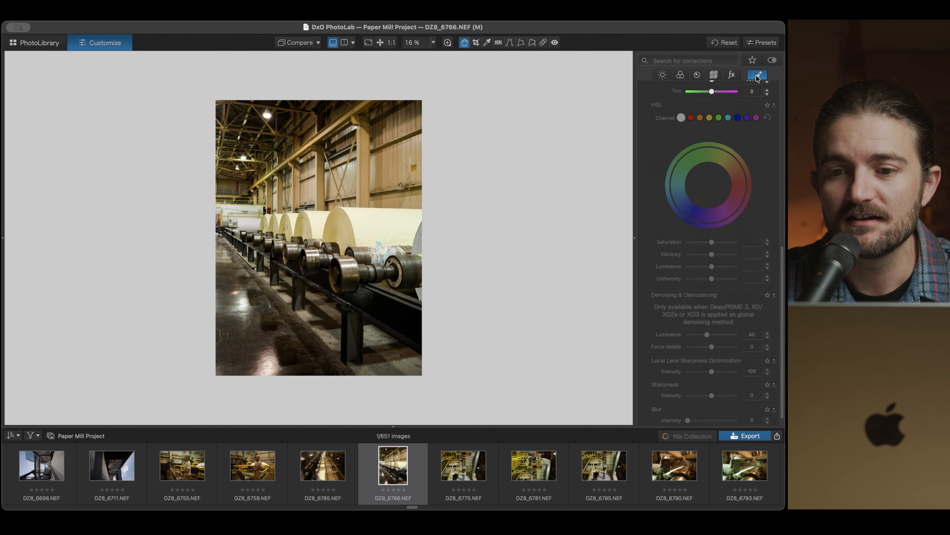
scroll(728, 174, "up", 5)
scroll(728, 175, "up", 4)
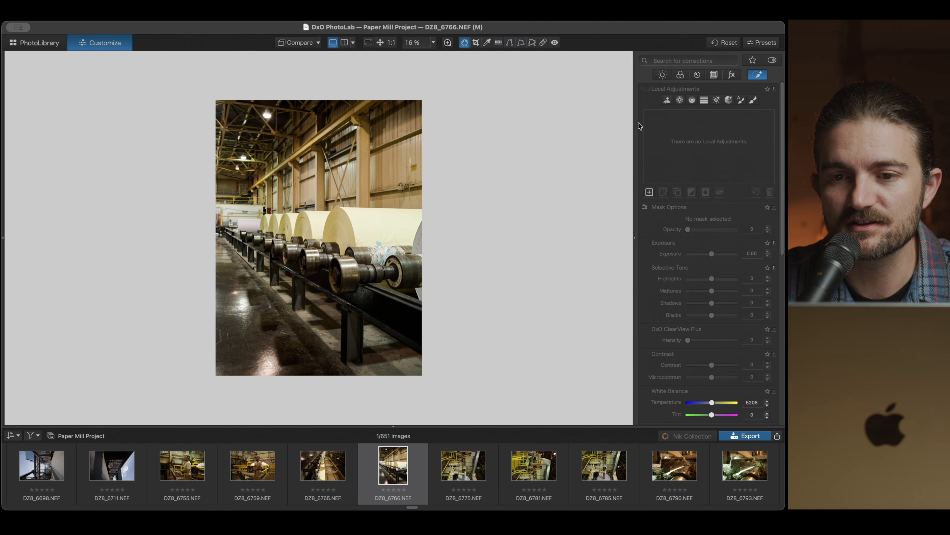
left_click(646, 90)
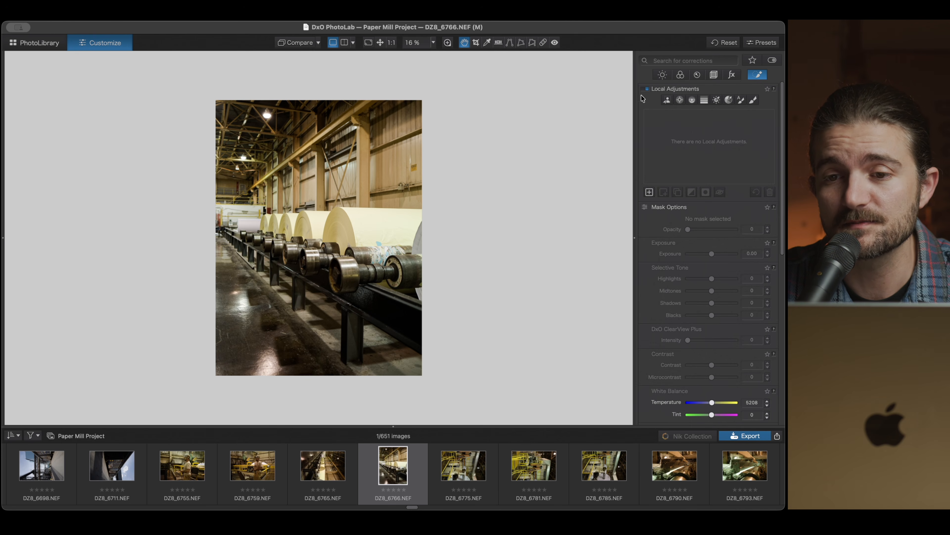
Step: Build an AI mask covering the black steel rail and its support legs beneath the paper rolls
left_click(666, 100)
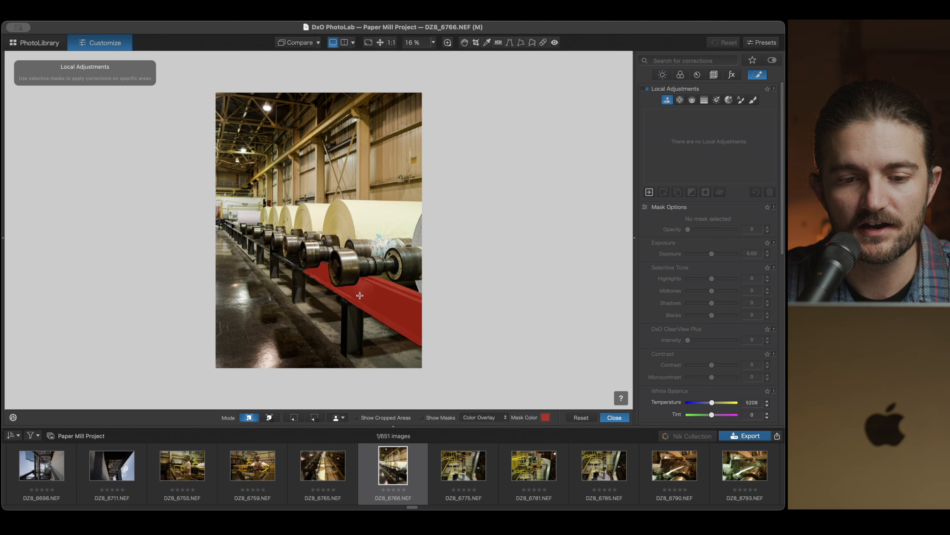
left_click(377, 304)
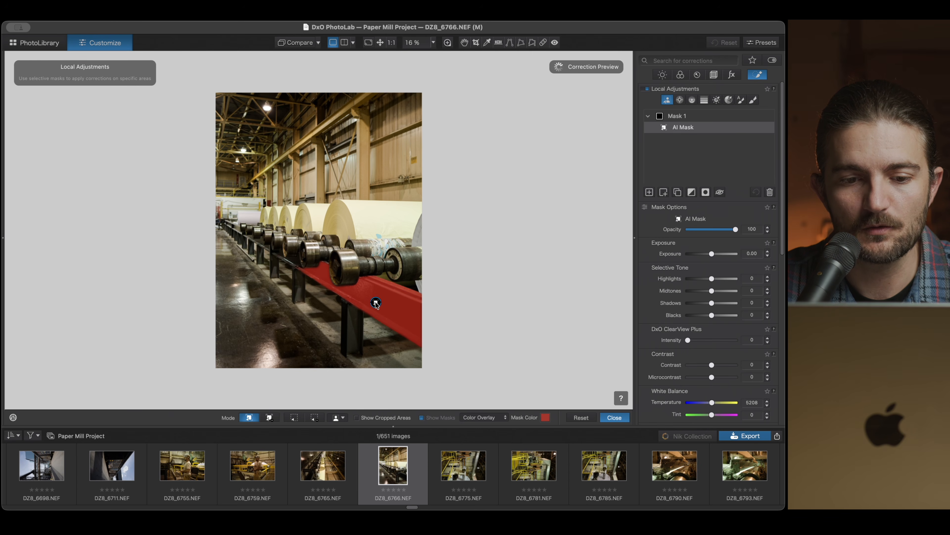
left_click(350, 322)
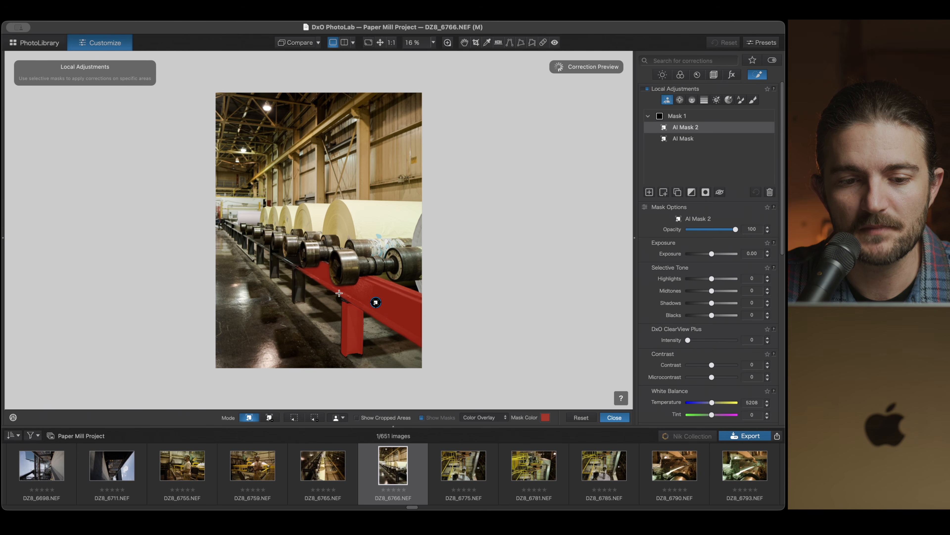
left_click(346, 303)
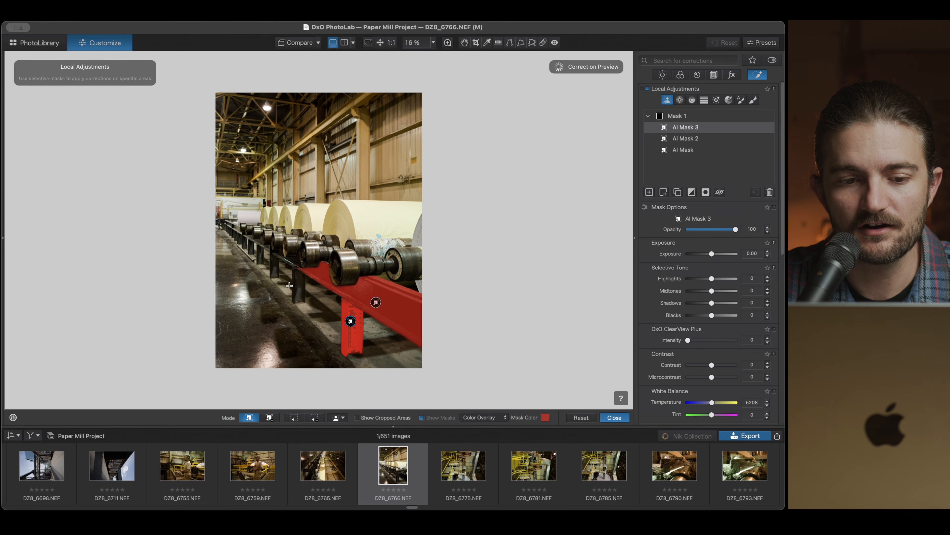
left_click(300, 288)
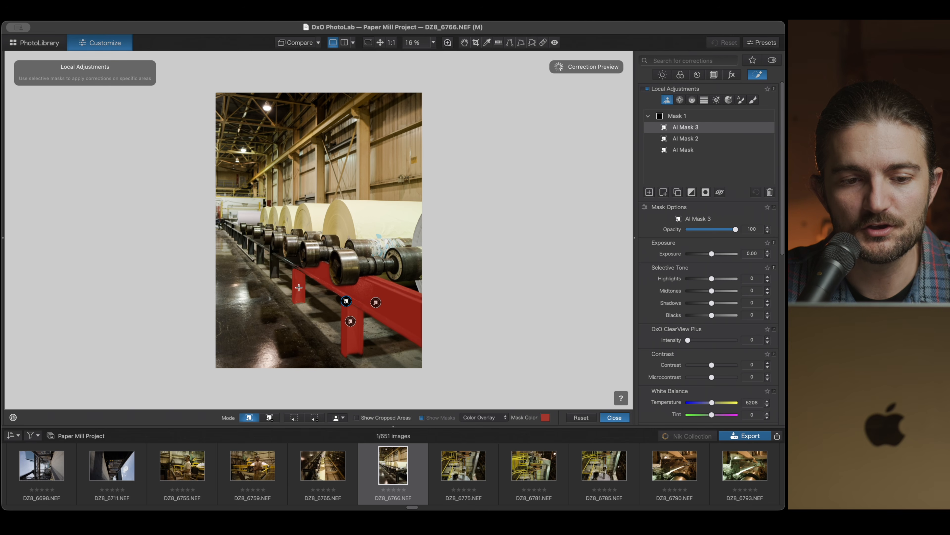
left_click(274, 262)
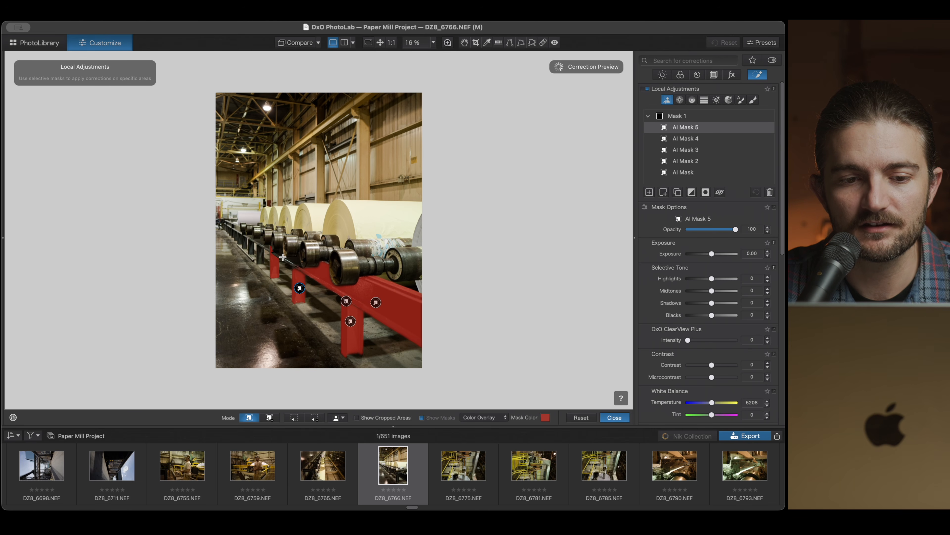
left_click(294, 262)
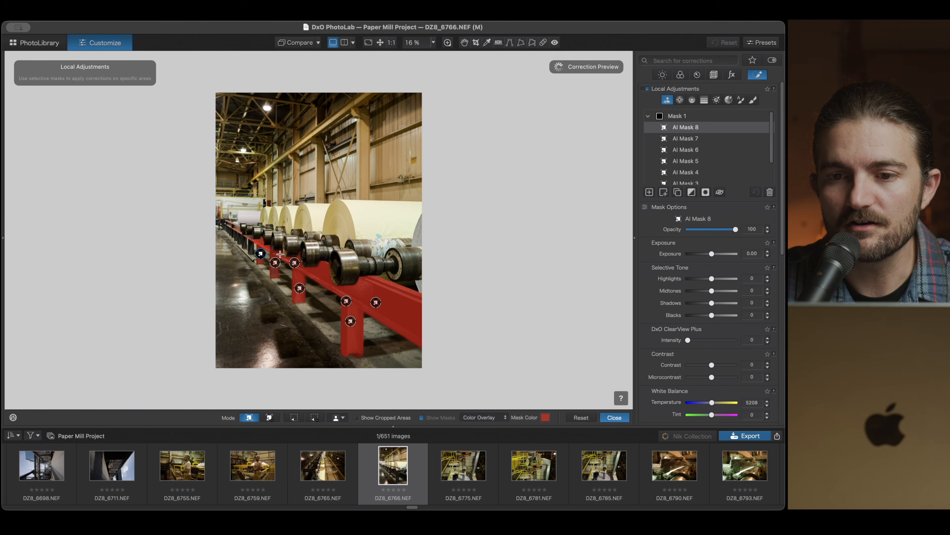
left_click(262, 240)
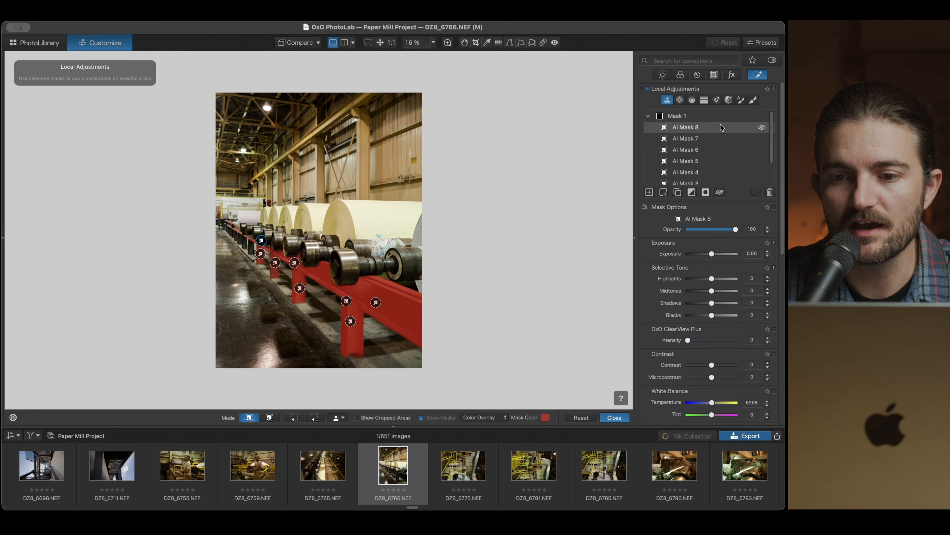
scroll(698, 143, "down", 3)
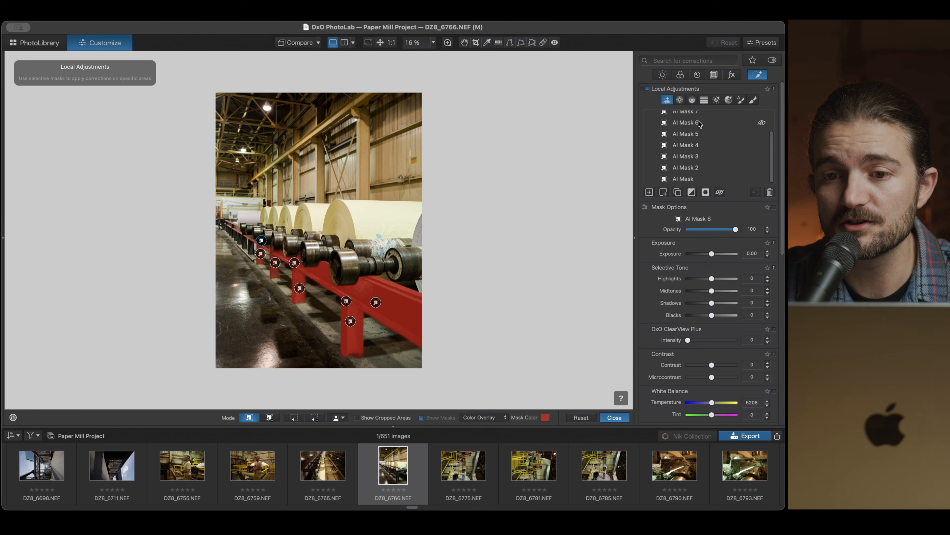
scroll(698, 123, "up", 3)
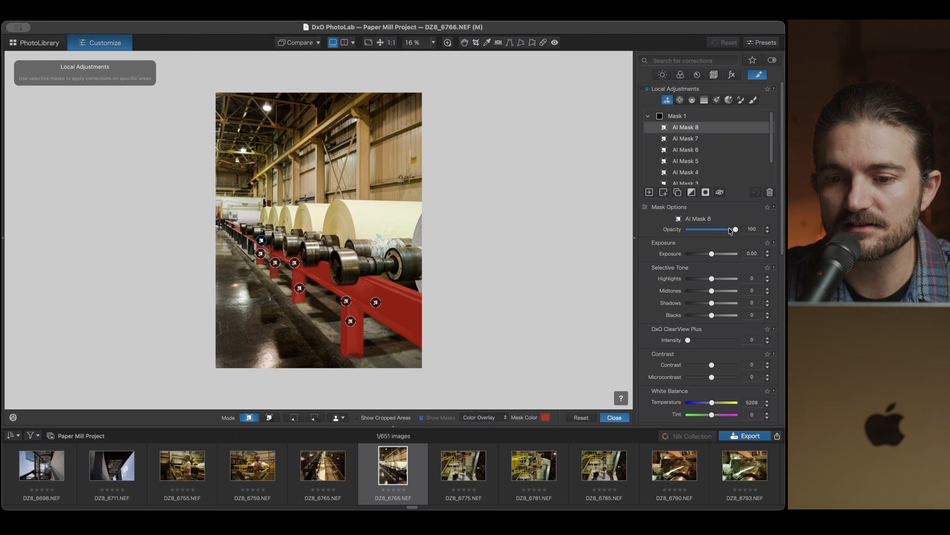
Step: Try an exposure of 1.61 on the masked rail, and delete Mask 1 with all its AI selections
left_click_drag(712, 255, 723, 257)
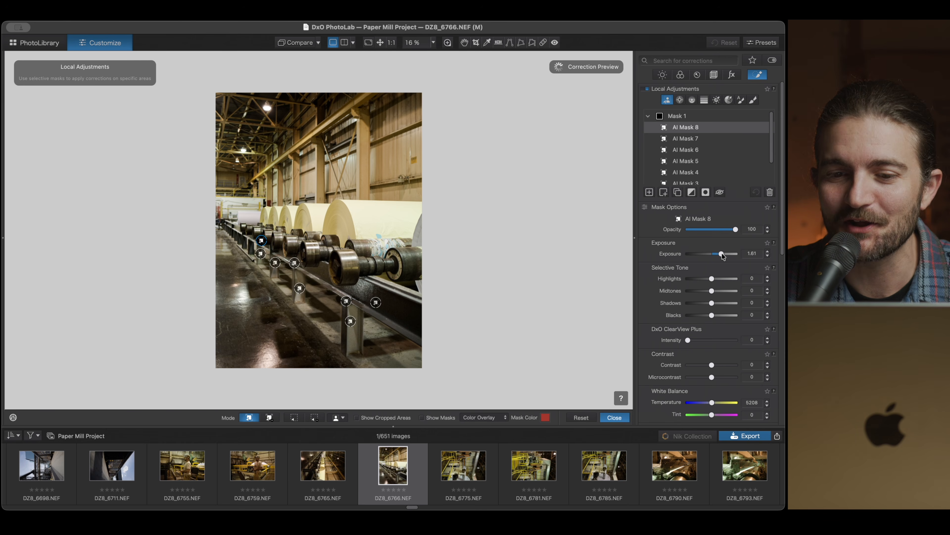
double_click(720, 253)
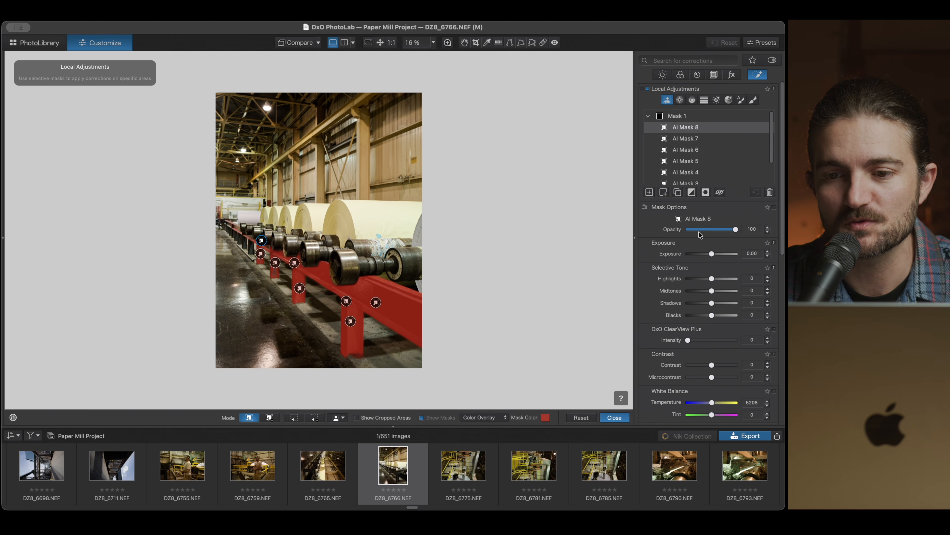
left_click(676, 116)
key("Delete")
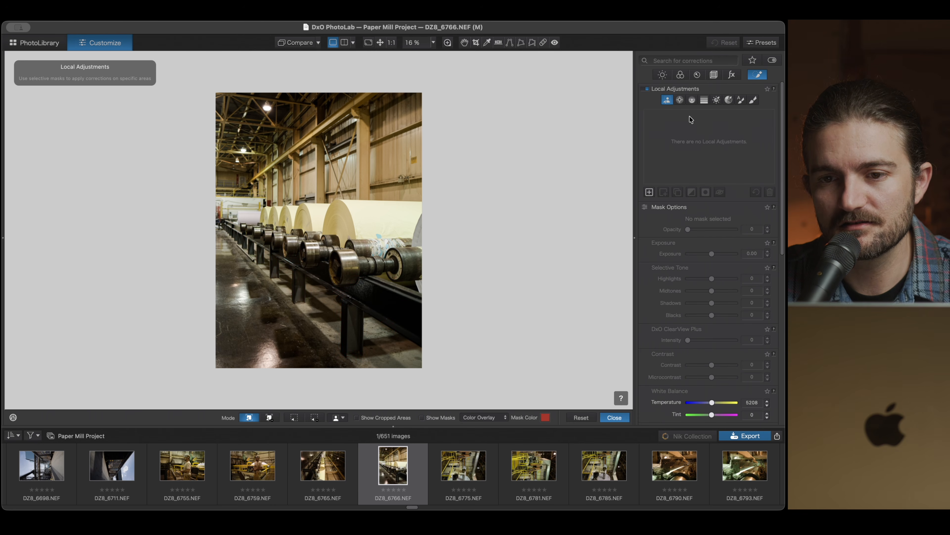
Step: Switch to the seated worker photo DZ8_8146.NEF and add a predefined AI mask for People
left_click(662, 75)
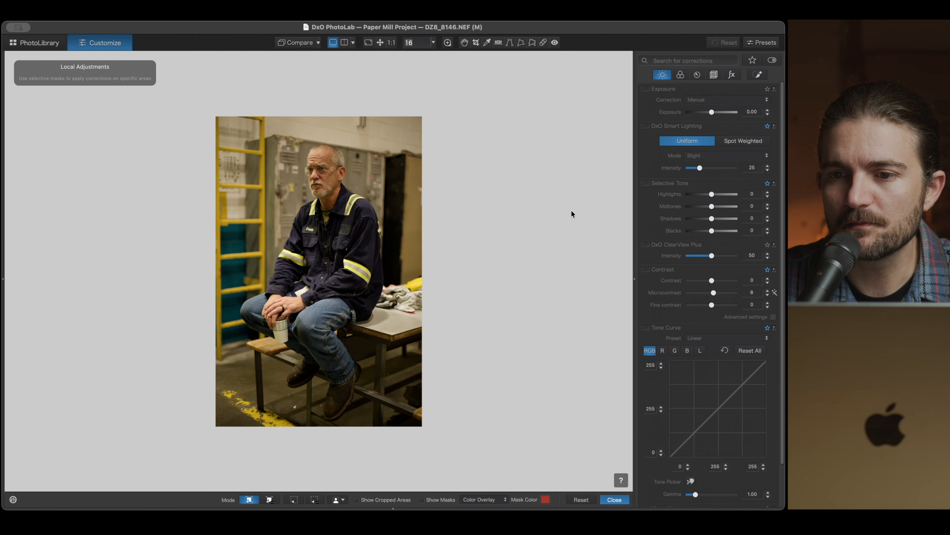
left_click(757, 76)
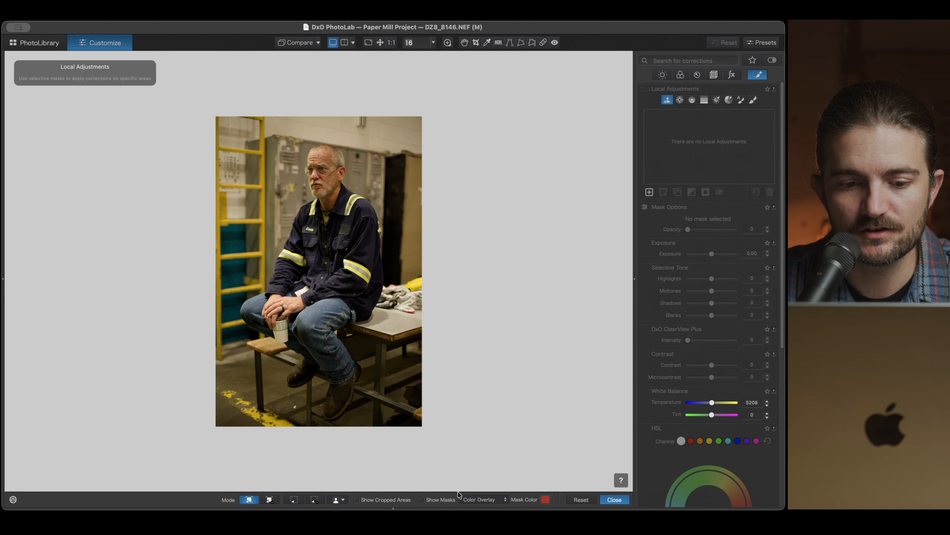
left_click(337, 500)
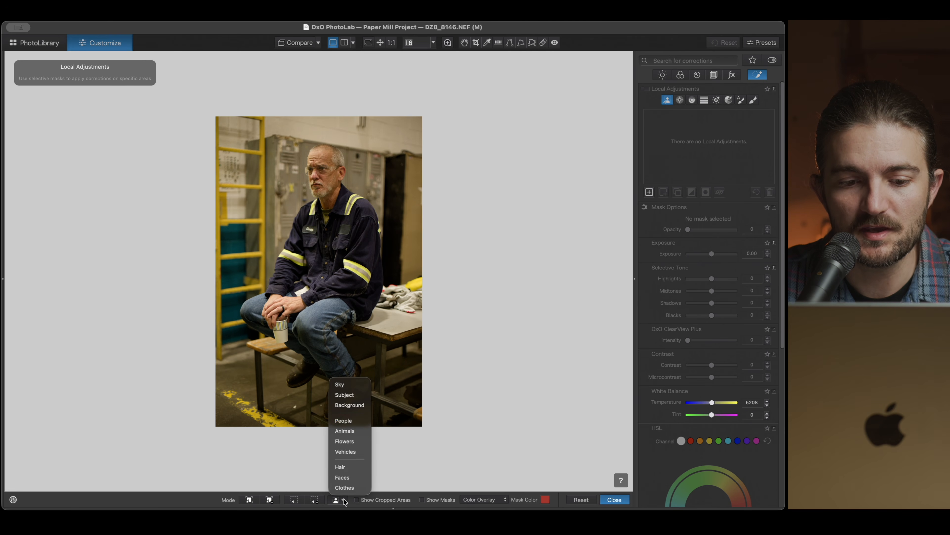
left_click(347, 420)
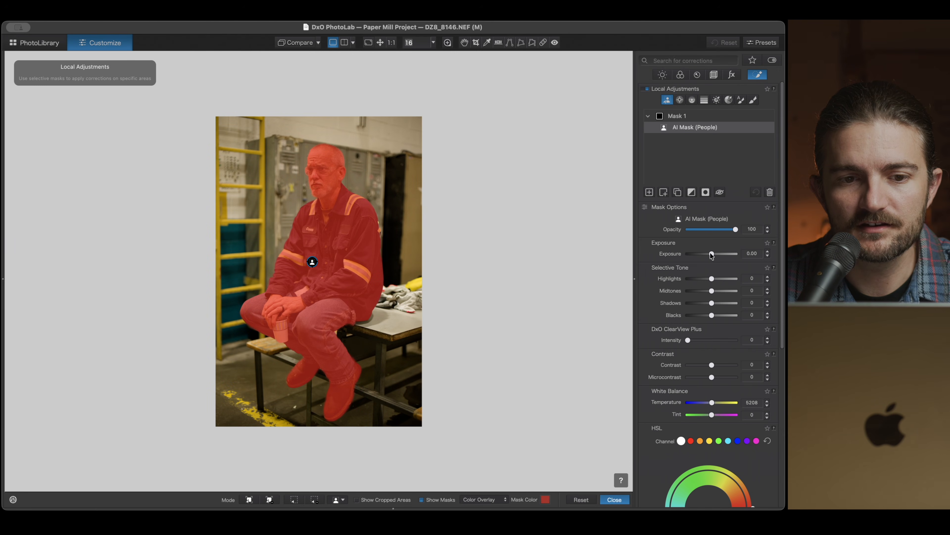
Step: Set the People mask's exposure to about 0.36 and its highlights to -11, comparing the photo with local adjustments off and on
left_click_drag(712, 254, 720, 255)
double_click(719, 253)
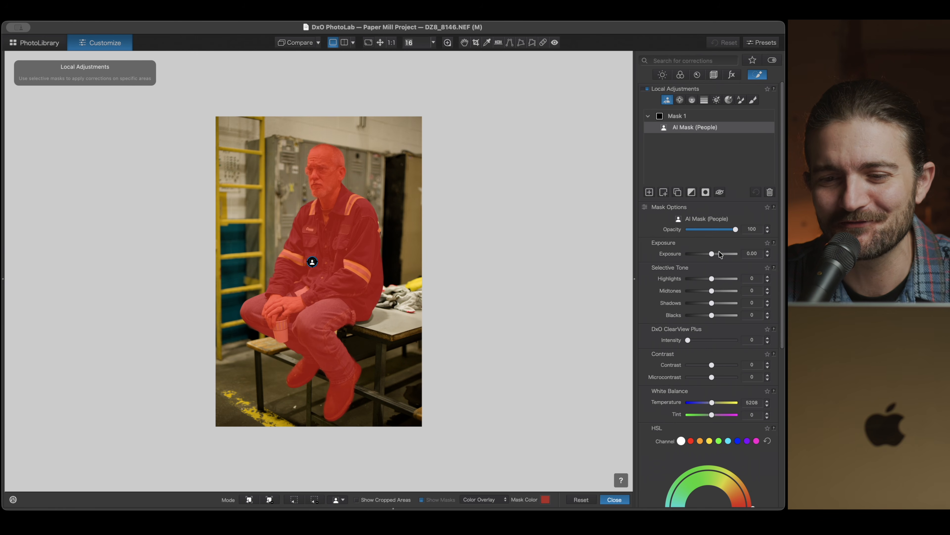
left_click_drag(712, 254, 715, 258)
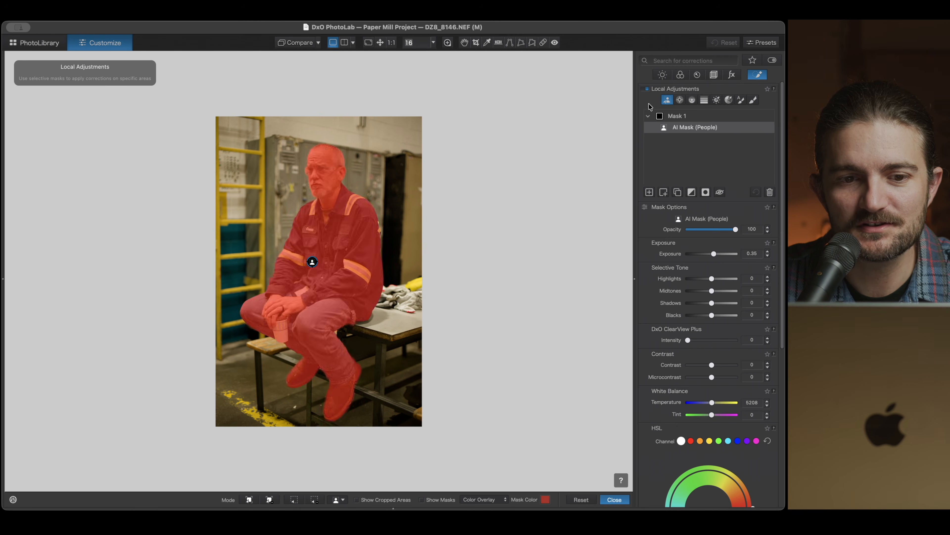
left_click(647, 89)
left_click(647, 89)
left_click(647, 89)
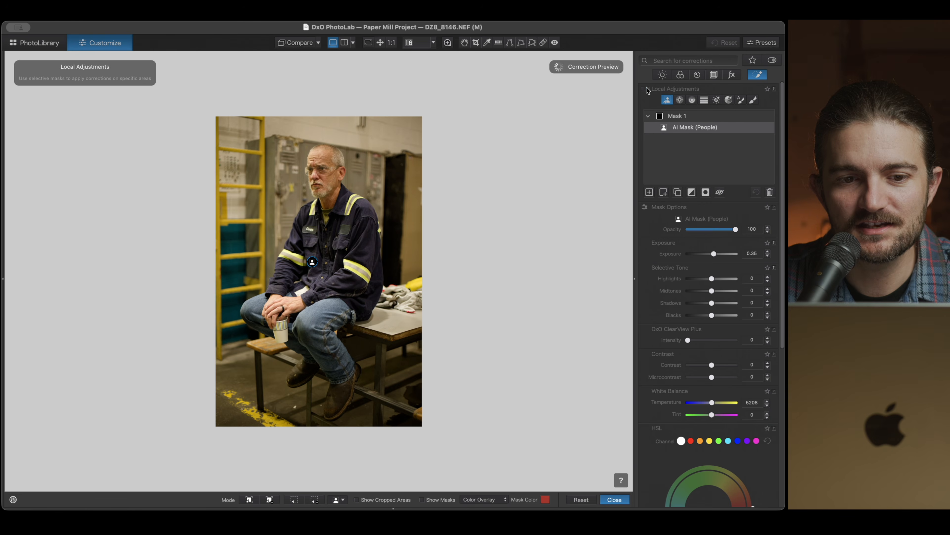
left_click(647, 90)
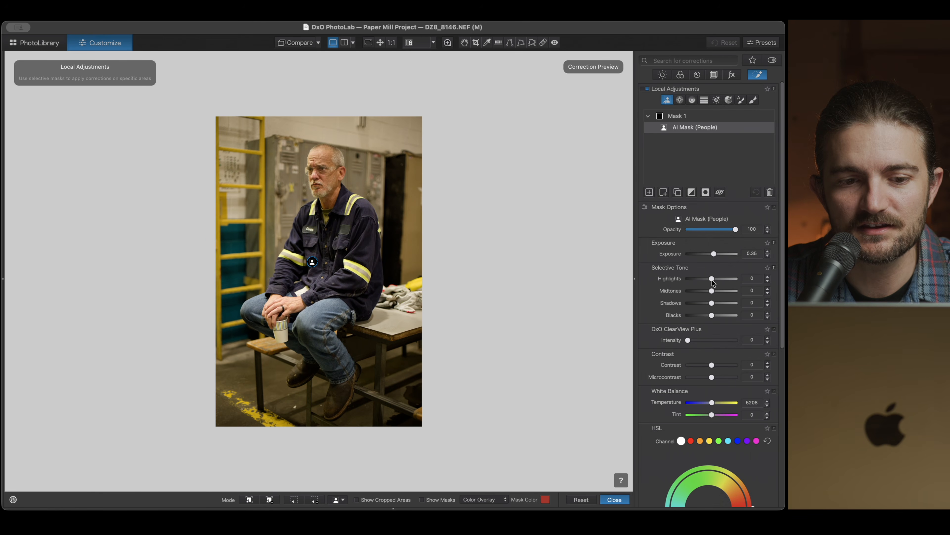
left_click_drag(712, 281, 709, 283)
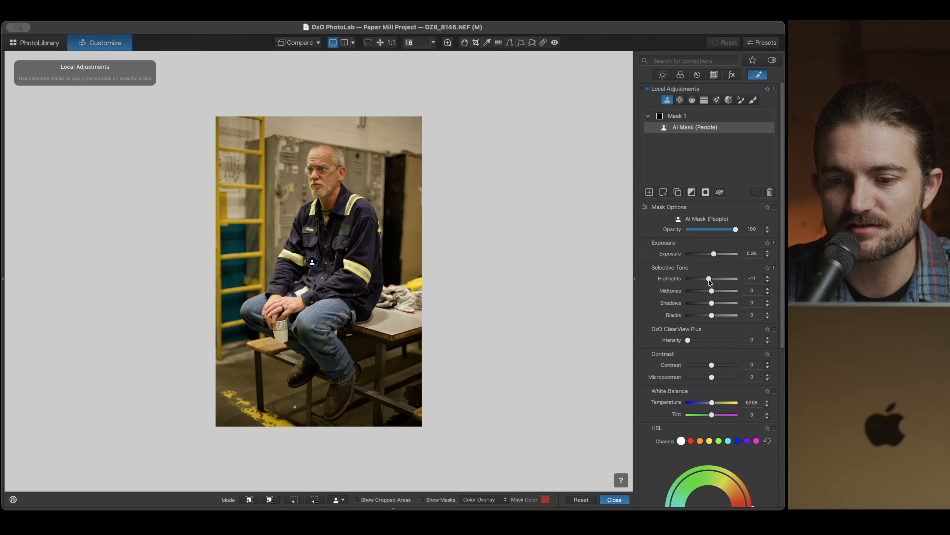
Step: Enable DxO Smart Lighting in Uniform mode with intensity 26 and compare the photo with and without it
left_click(662, 75)
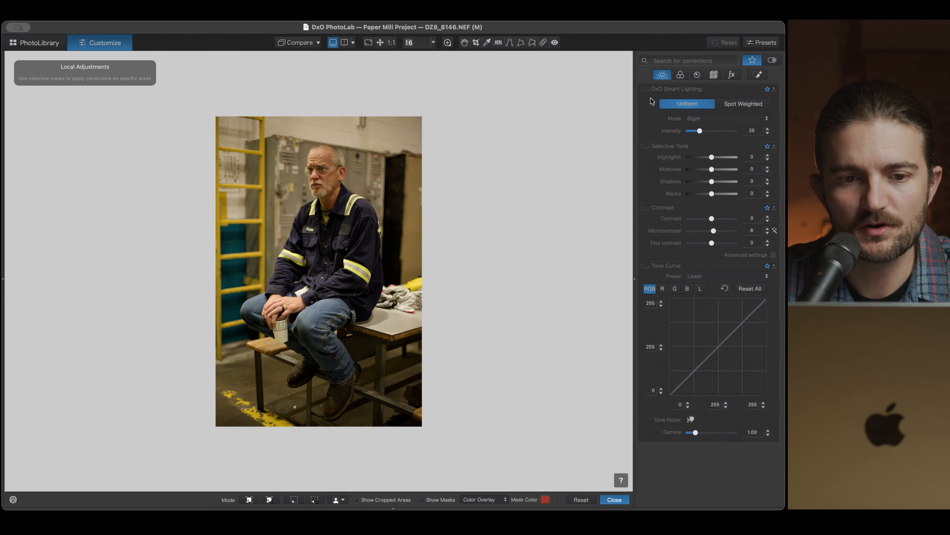
left_click(645, 90)
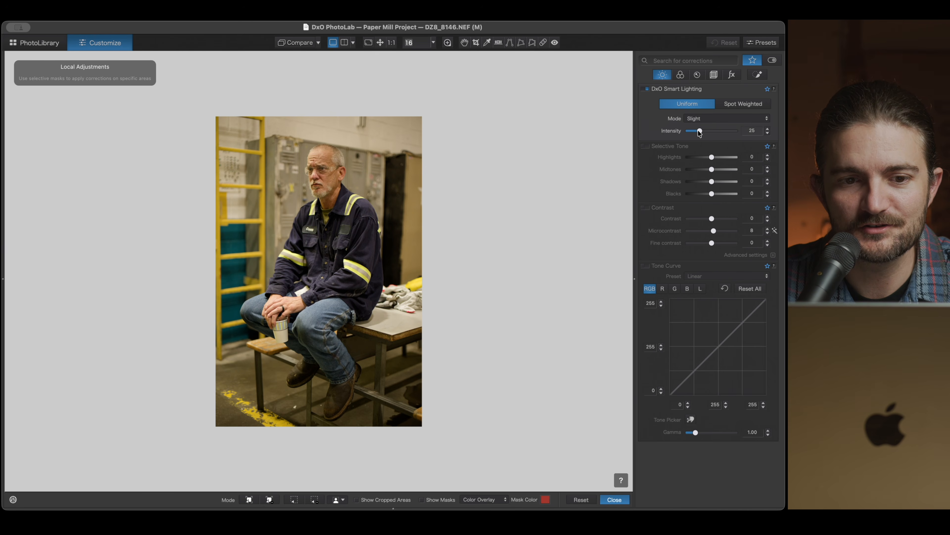
mouse_move(699, 130)
left_mouse_down()
mouse_move(686, 128)
mouse_move(700, 131)
left_mouse_up()
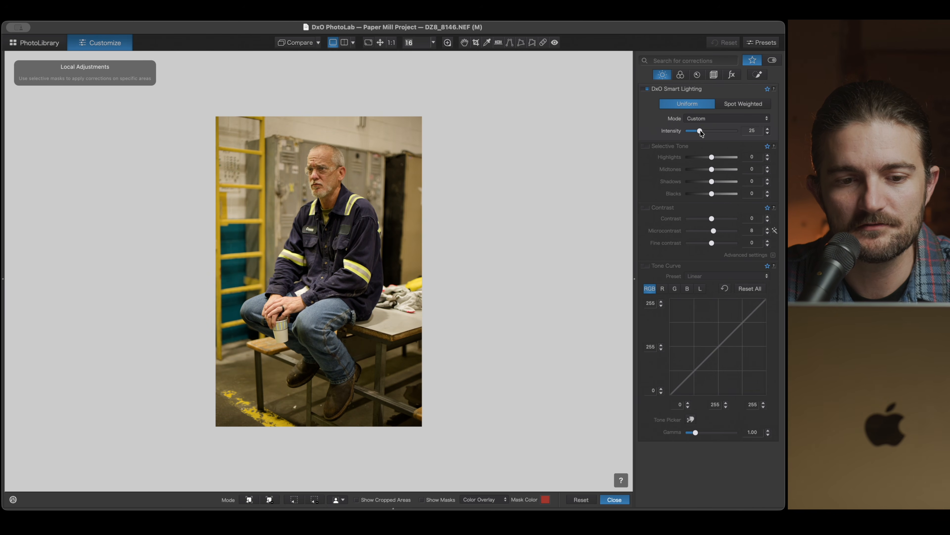
left_click(645, 89)
left_click(645, 89)
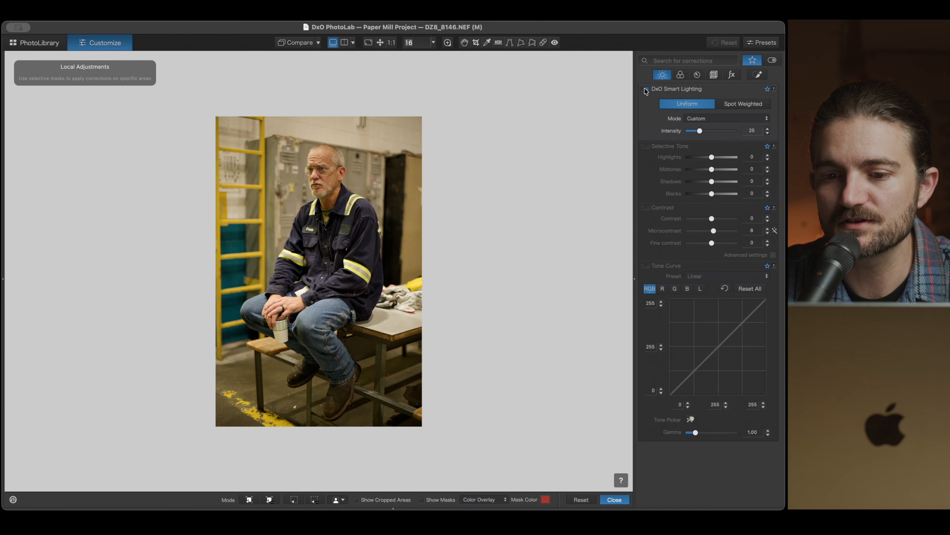
Step: Set the global Selective Tone shadows to 14 and enable Contrast with microcontrast at 9
left_click(712, 181)
left_click_drag(714, 182, 717, 183)
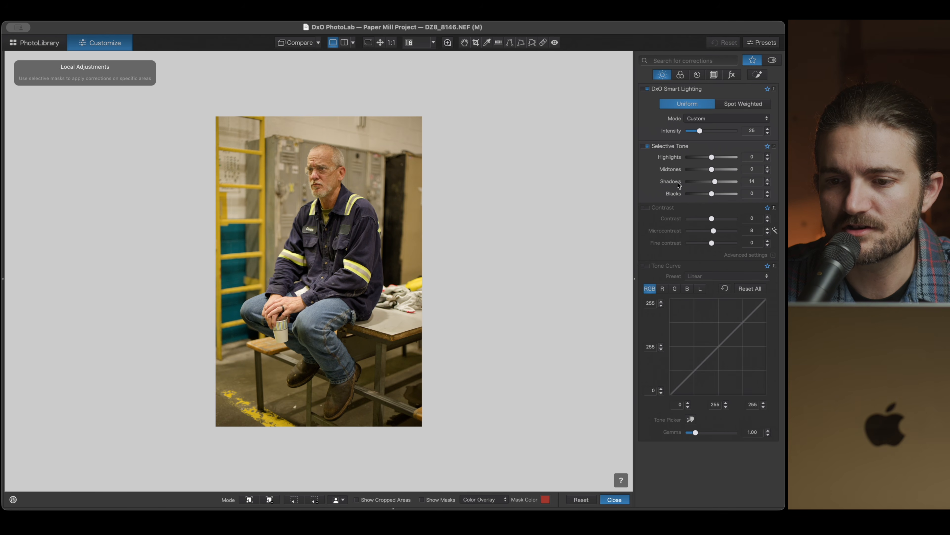
left_click(645, 207)
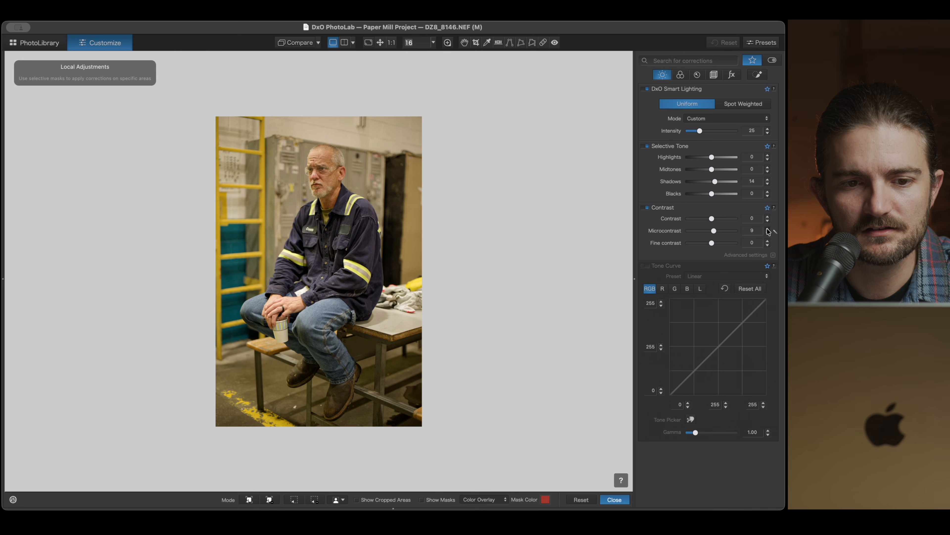
Step: Set the photo's white balance to temperature 4351 and tint 7
left_click(680, 75)
left_click_drag(712, 125, 707, 126)
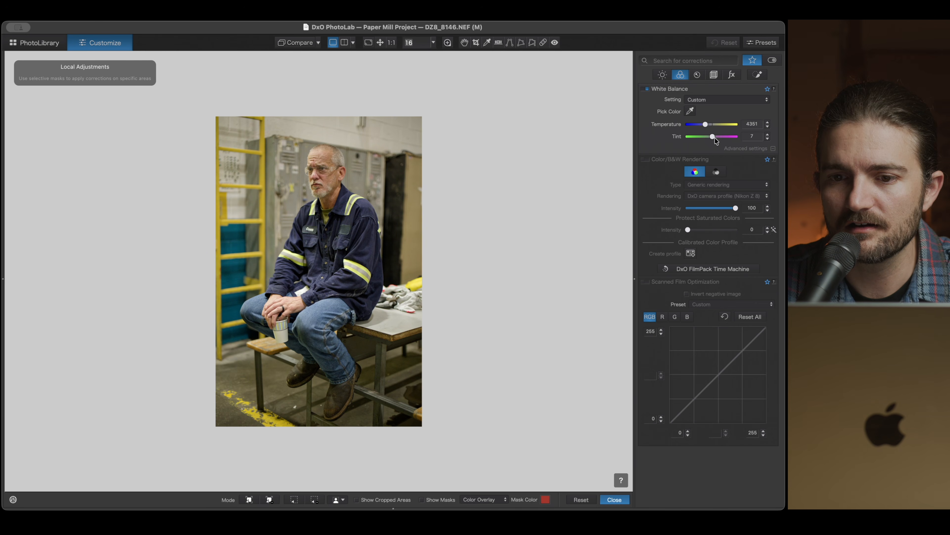
Step: Enable Color/B&W Rendering with the Color Negative Film type, Adox Color Implosion rendering and intensity 45
left_click(646, 160)
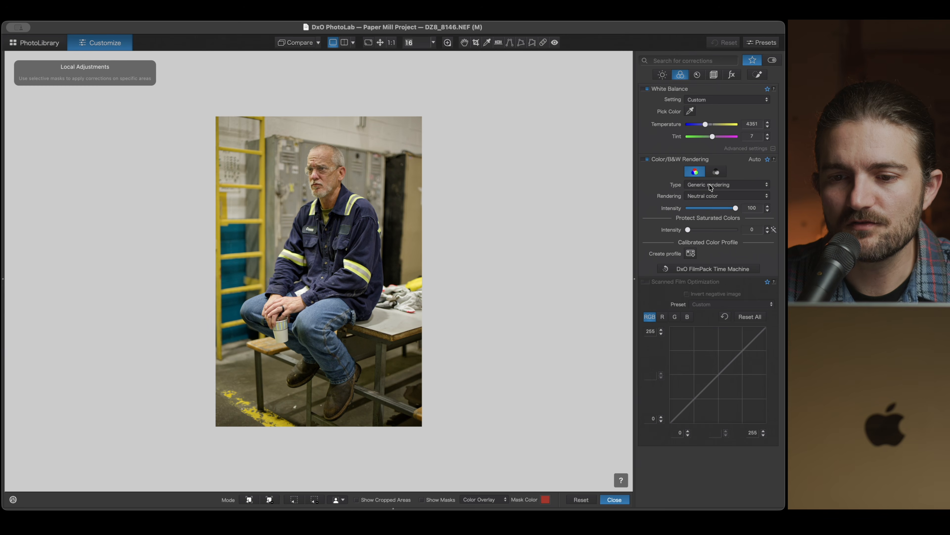
left_click(699, 187)
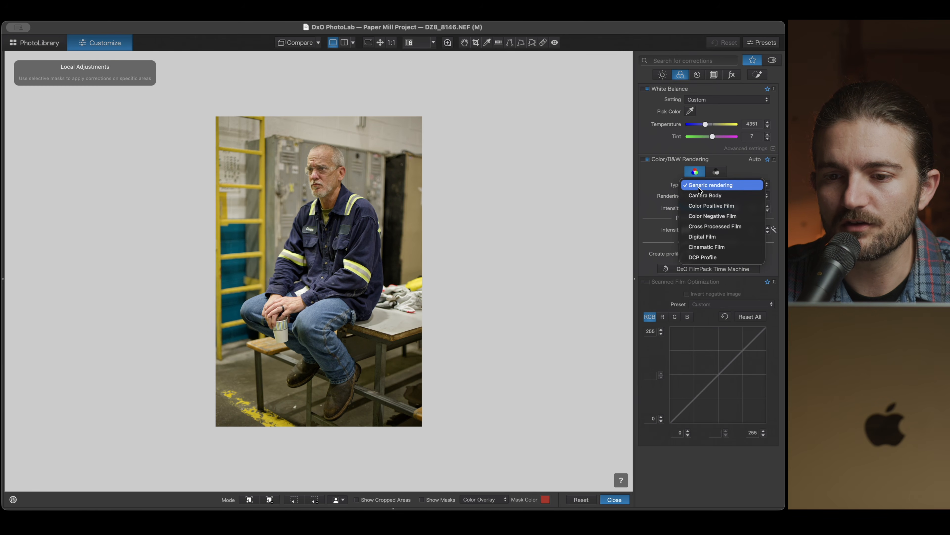
left_click(696, 185)
left_click(712, 195)
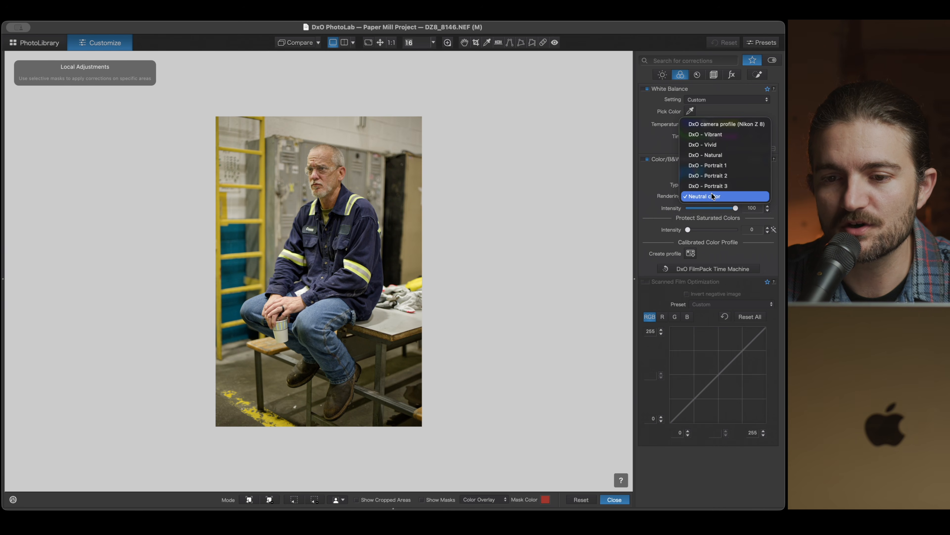
left_click(707, 197)
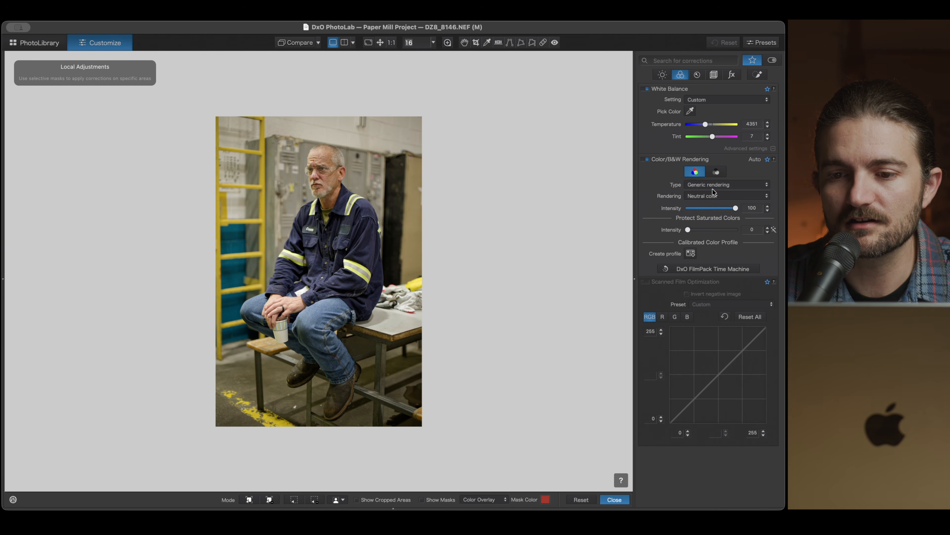
left_click(713, 186)
left_click(712, 216)
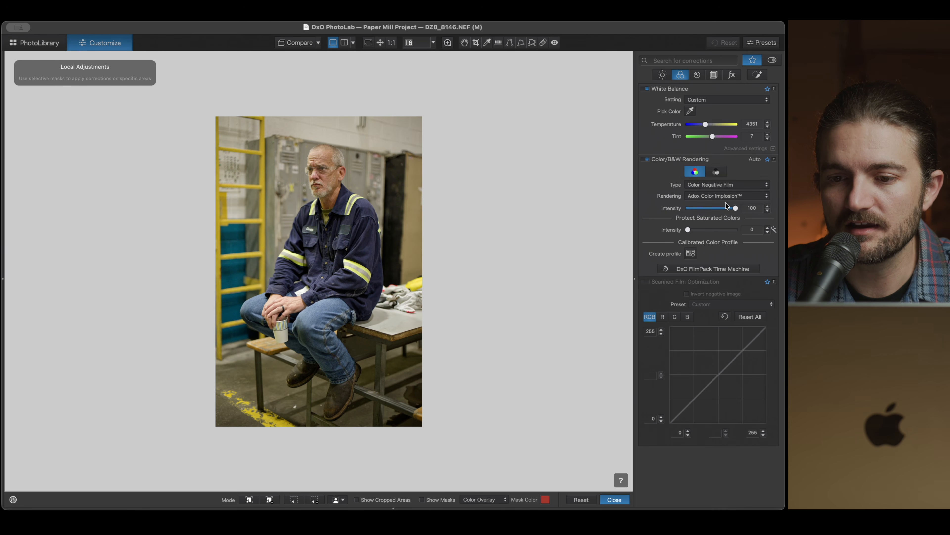
left_click_drag(736, 208, 709, 211)
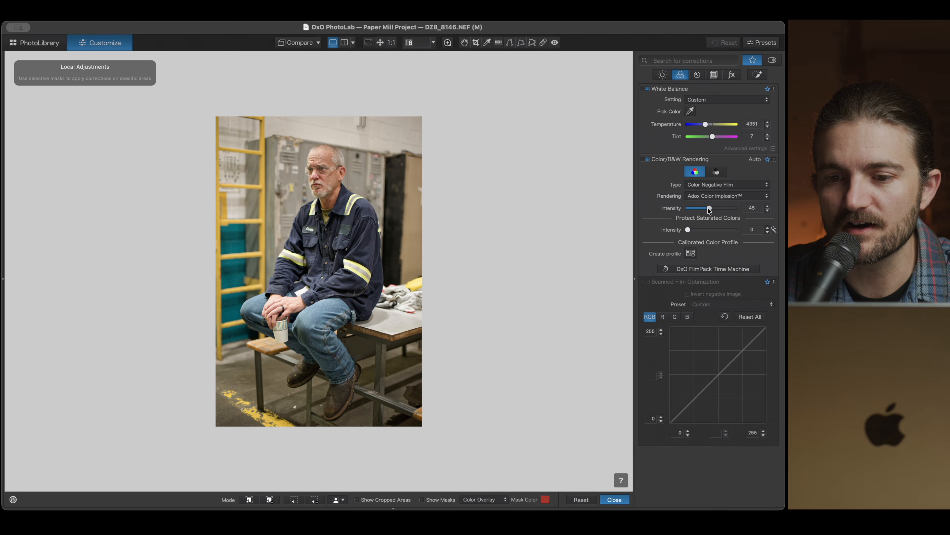
Step: Change the portrait's film rendering to Cinestill 800 Tungsten with intensity 35
left_click(726, 196)
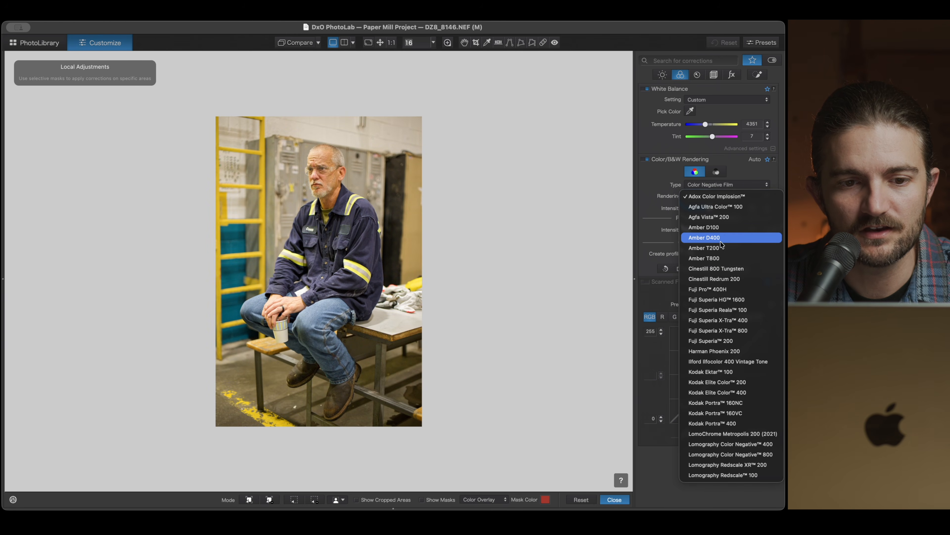
left_click(715, 269)
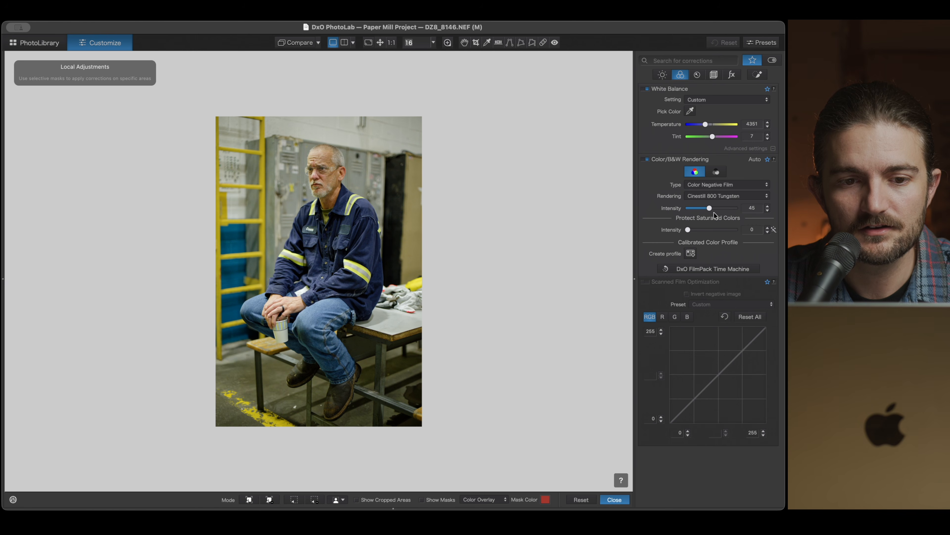
mouse_move(711, 211)
left_mouse_down()
mouse_move(693, 210)
mouse_move(706, 210)
left_mouse_up()
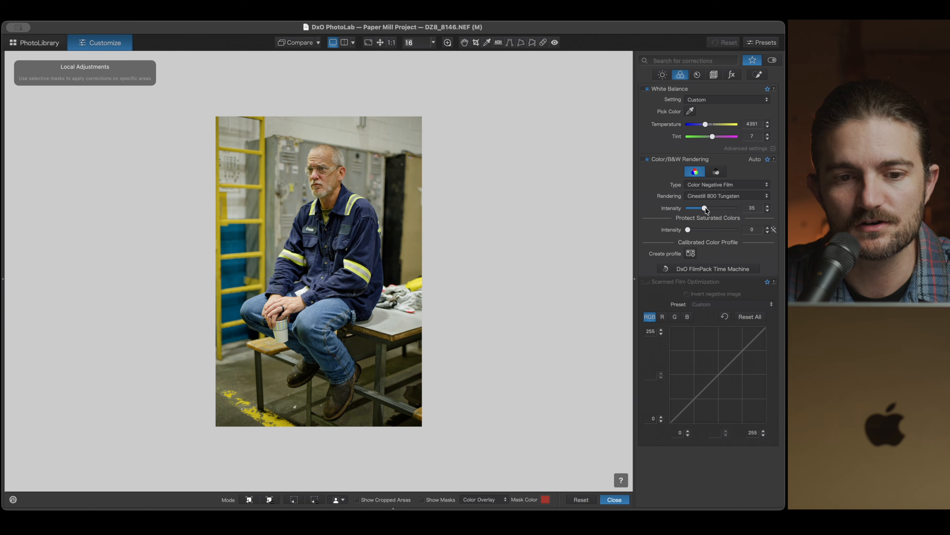
Step: Set the Protect Saturated Colors intensity of the portrait's rendering to 70, trying the maximum of 100 first
left_click(687, 230)
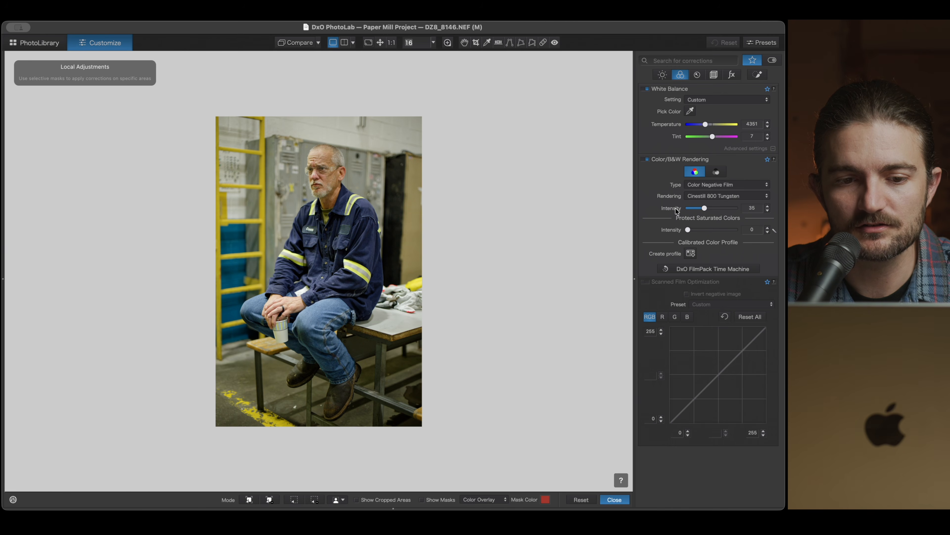
scroll(321, 270, "up", 2)
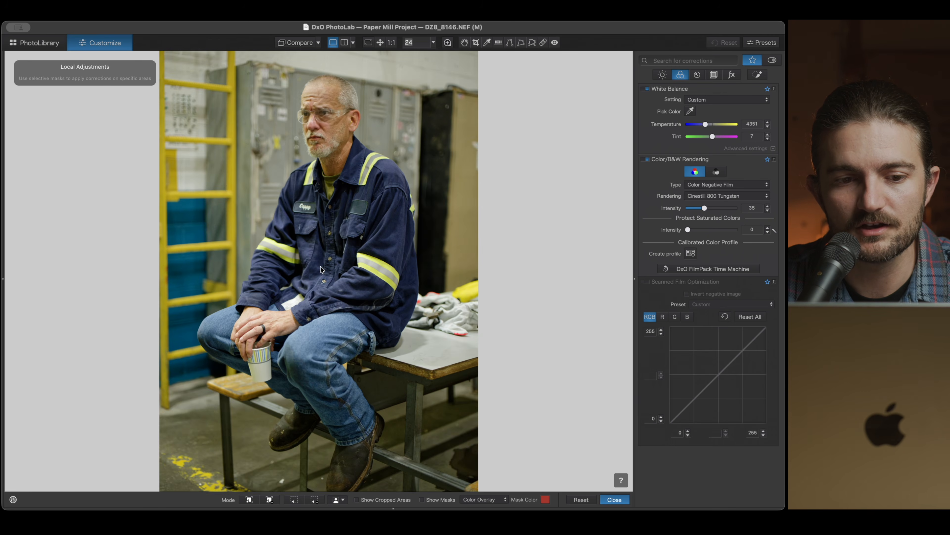
scroll(321, 269, "up", 1)
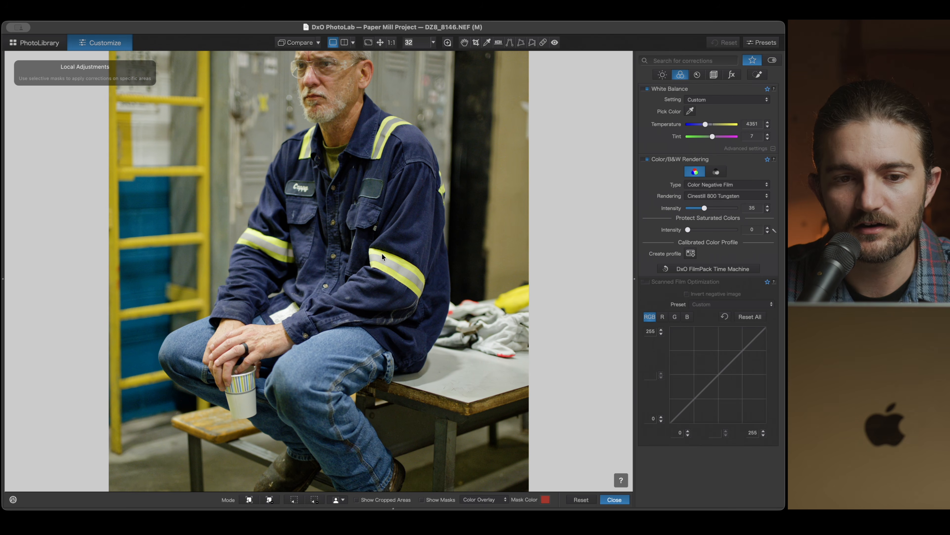
scroll(382, 256, "up", 2)
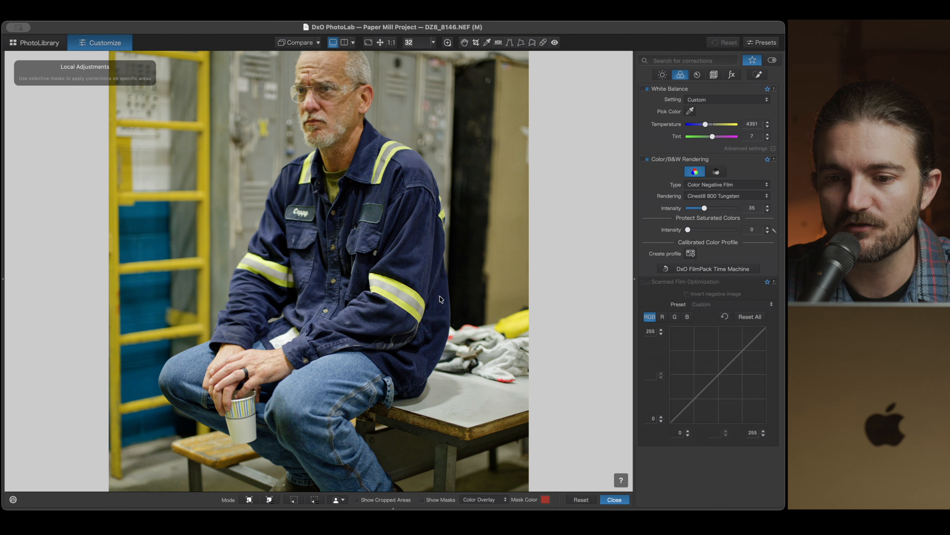
left_click_drag(688, 230, 743, 228)
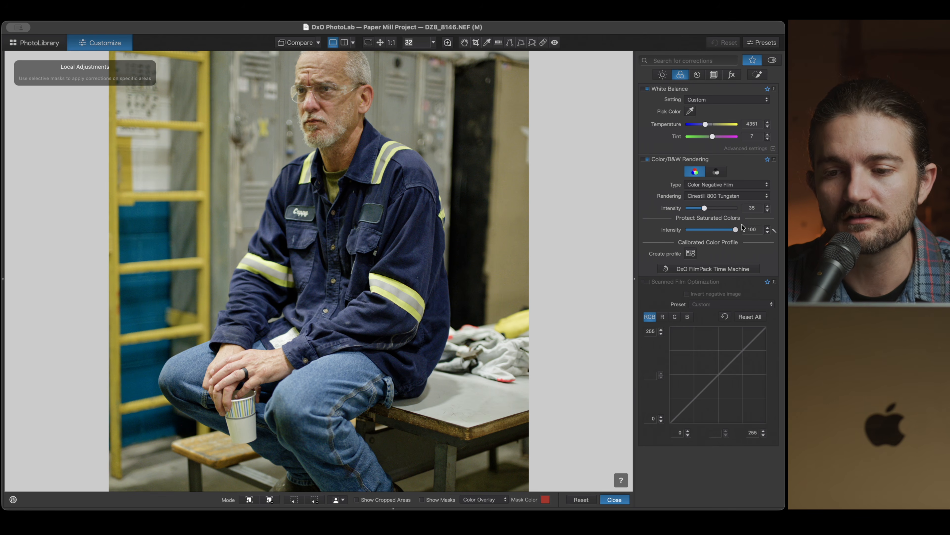
mouse_move(737, 230)
left_mouse_down()
mouse_move(674, 240)
mouse_move(742, 229)
left_mouse_up()
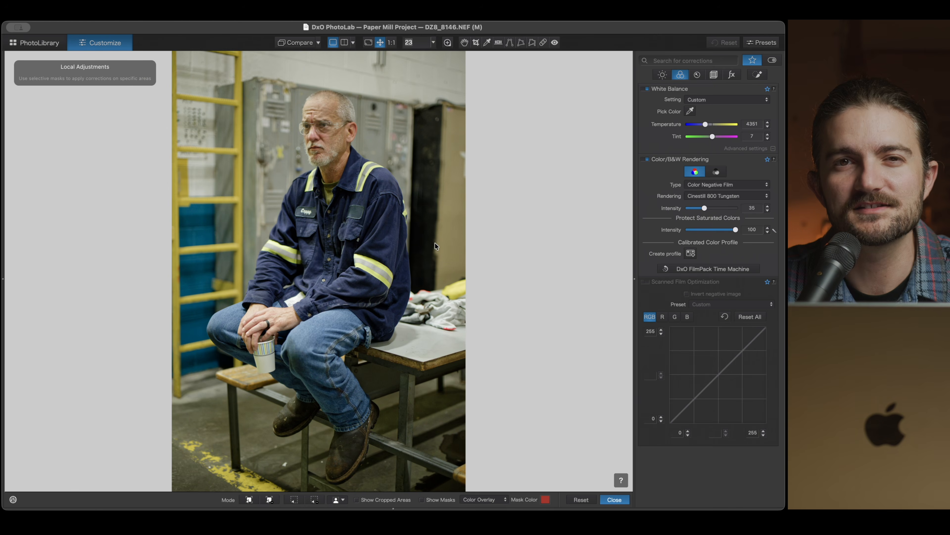
left_click_drag(736, 230, 721, 238)
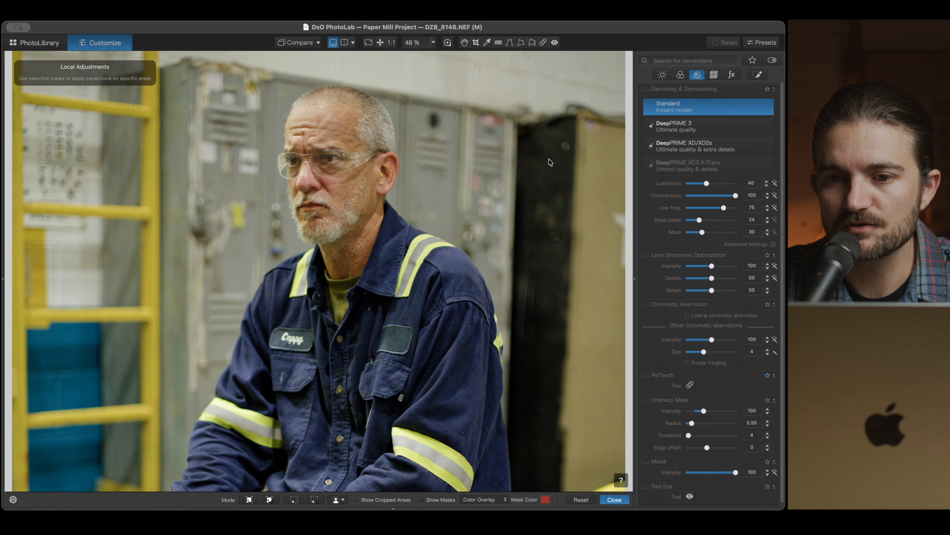
Step: Enable Standard Denoising & Demosaicing and Lens Sharpness Optimization on the portrait and inspect the worker's face up close
left_click(646, 90)
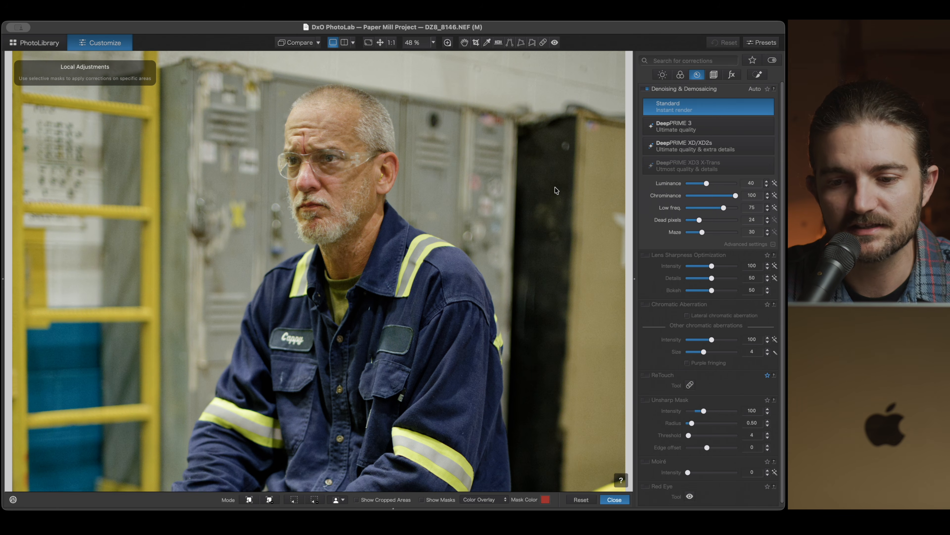
scroll(482, 224, "down", 3)
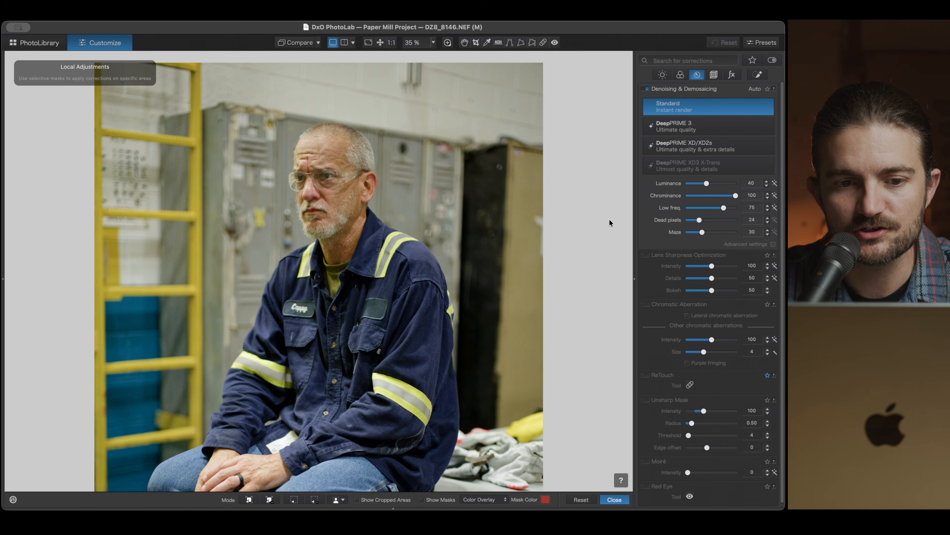
left_click(646, 255)
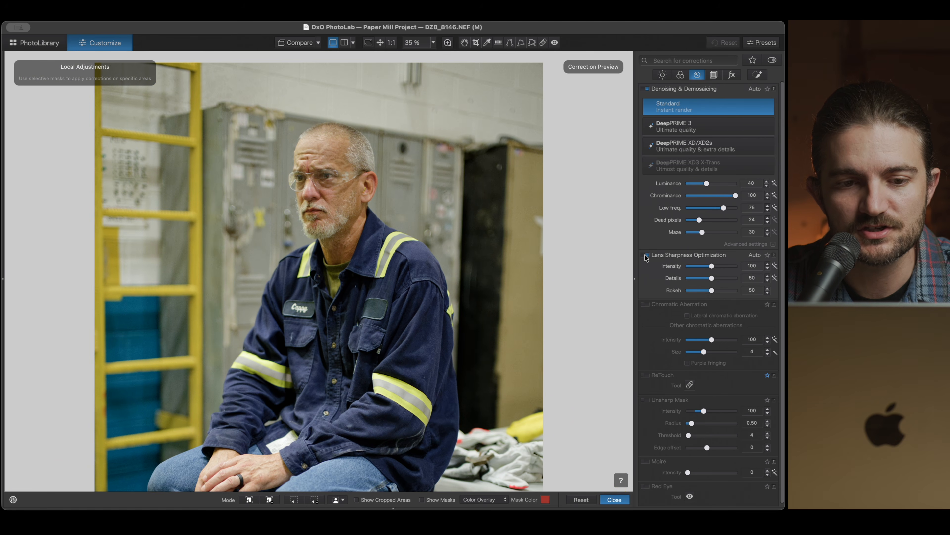
scroll(344, 214, "up", 3)
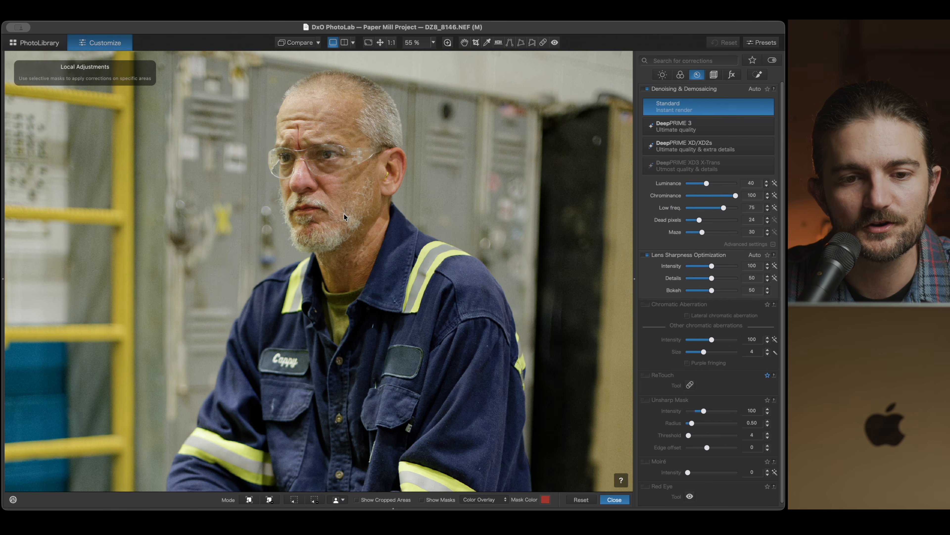
scroll(344, 213, "up", 2)
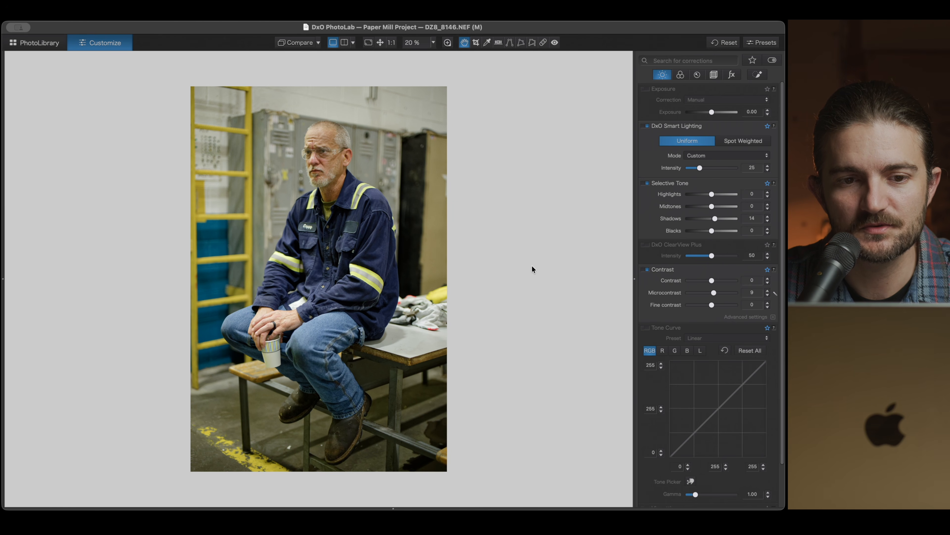
Step: Compare the portrait with its uncorrected version and look through the available Color Negative Film renderings
key("d")
key("d")
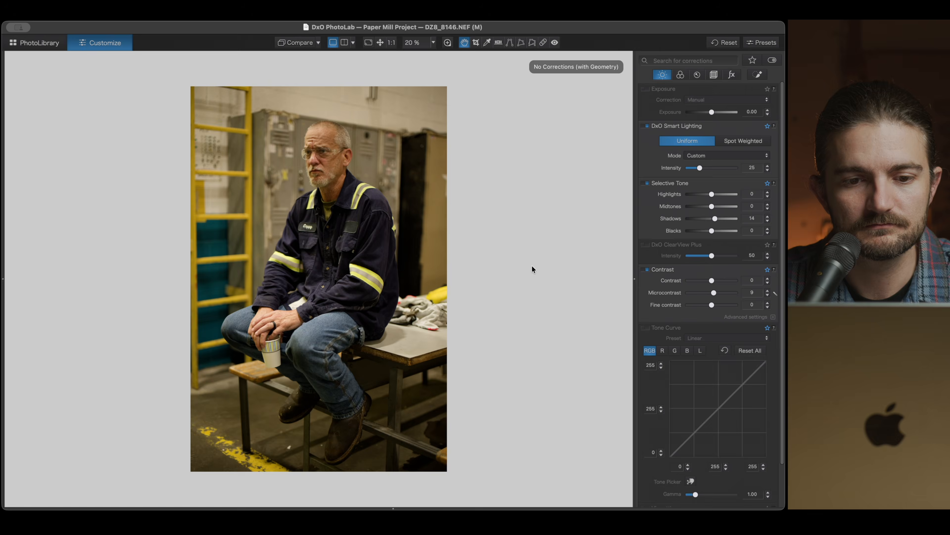
key("d")
left_click(676, 75)
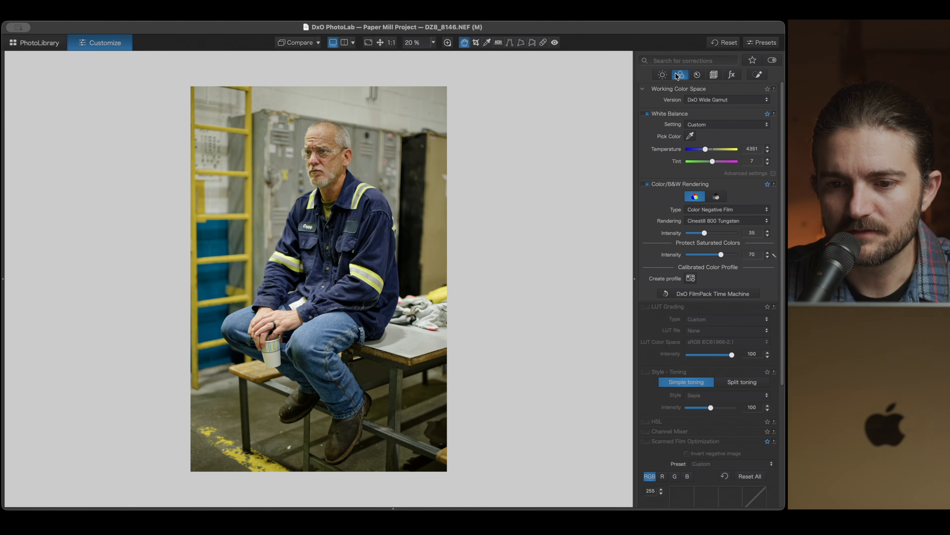
left_click(694, 222)
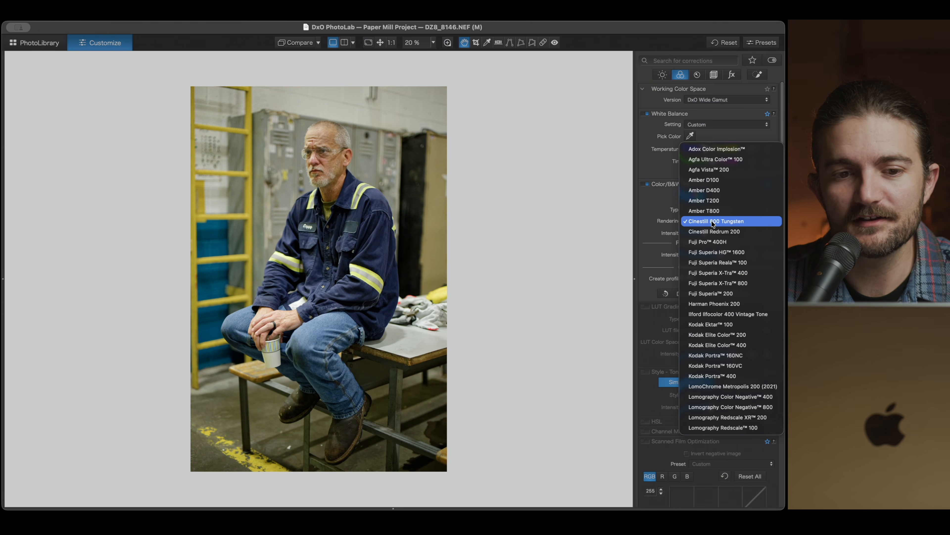
left_click(649, 222)
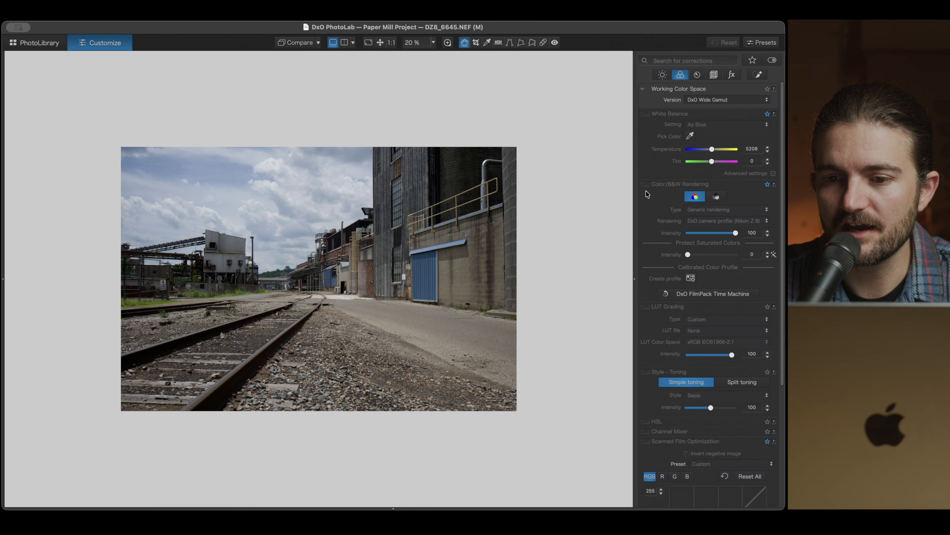
Step: Enable black-and-white rendering on the railroad track photo DZ8_6645.NEF with the Black and White Film type and Ilford HP5 Plus 400
left_click(646, 184)
left_click(716, 196)
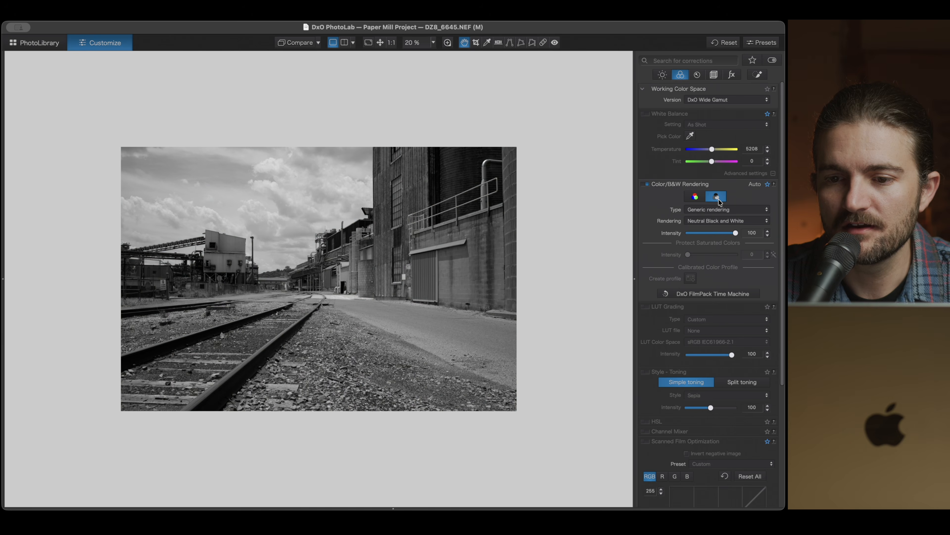
left_click(733, 210)
left_click(730, 222)
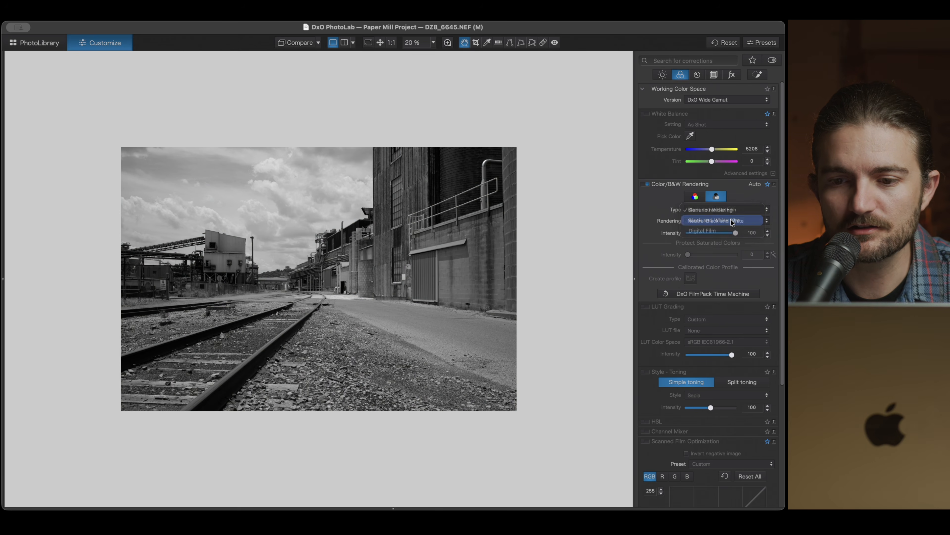
left_click(739, 223)
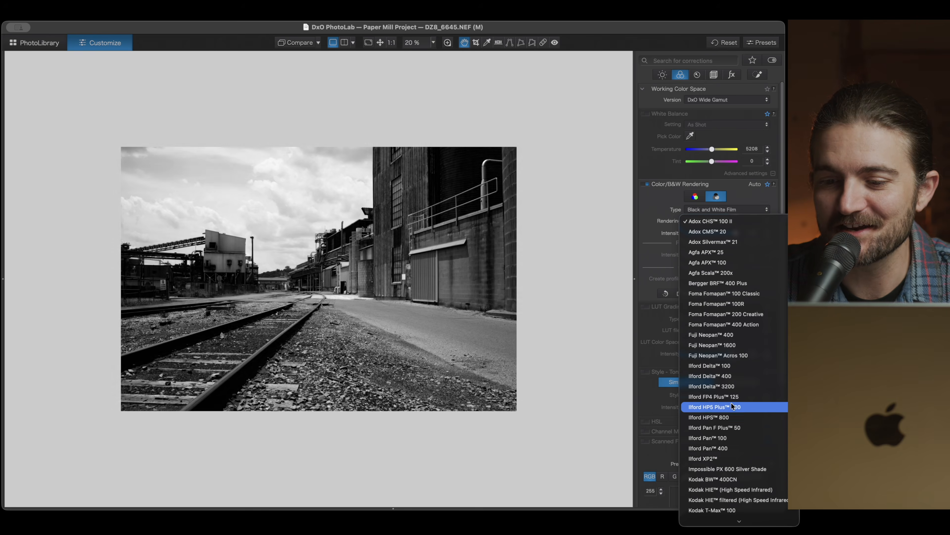
left_click(725, 410)
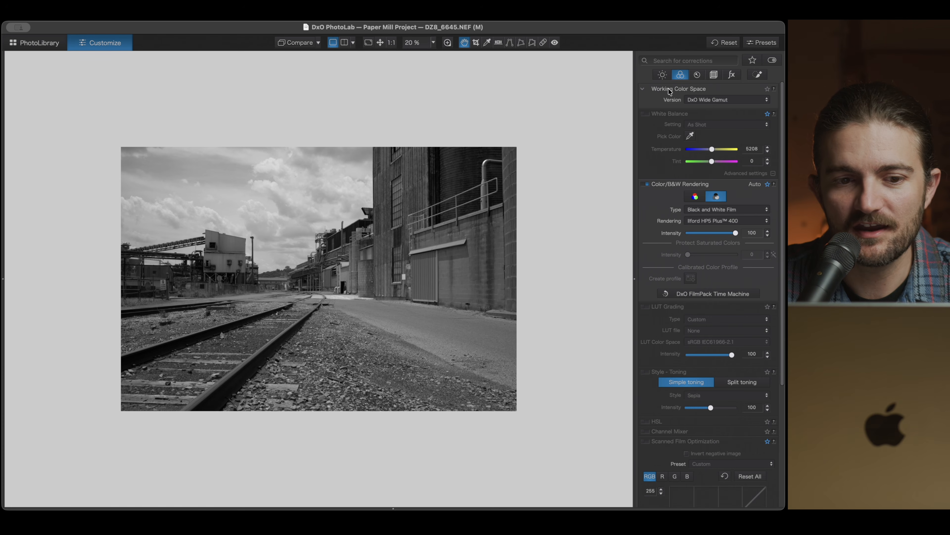
Step: Enable DxO Smart Lighting in Uniform mode on the railroad photo and set its intensity to 64
left_click(662, 76)
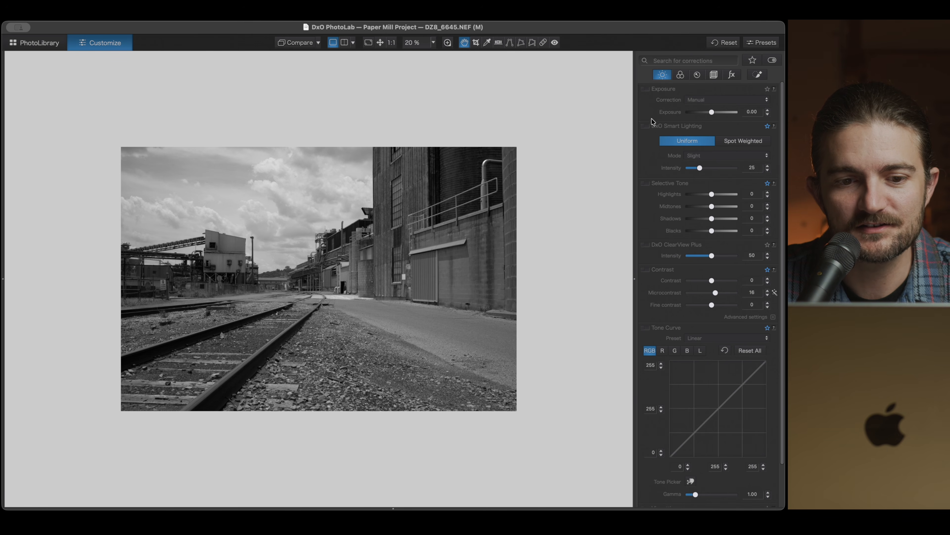
left_click(645, 127)
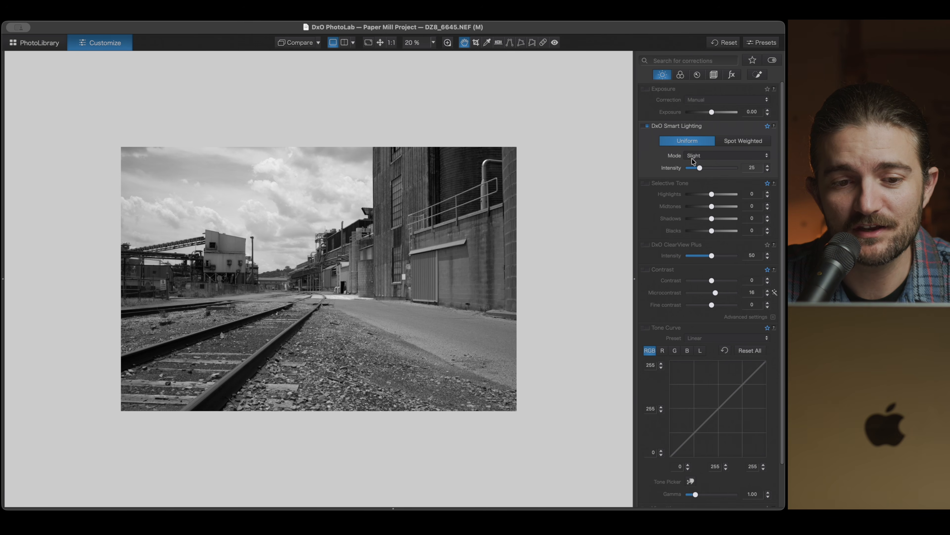
left_click_drag(700, 168, 715, 169)
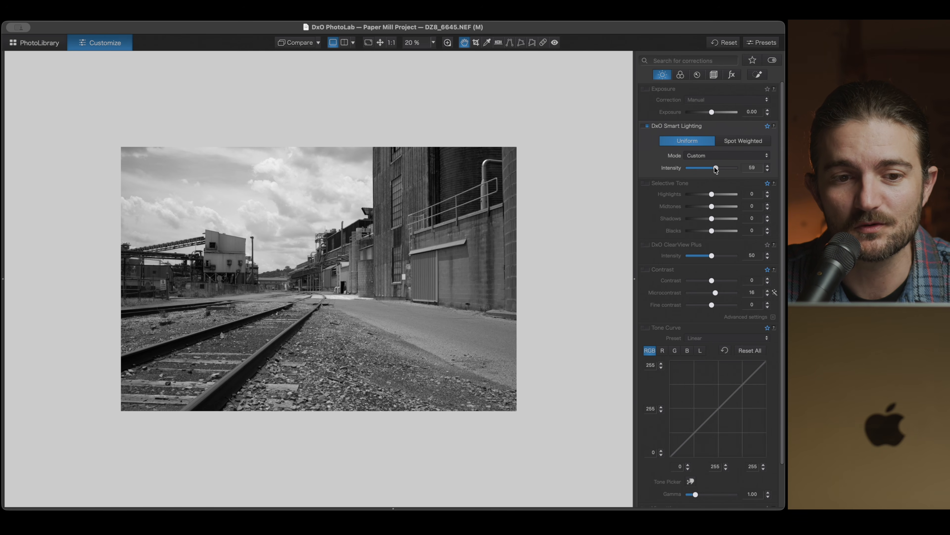
left_click_drag(716, 168, 717, 169)
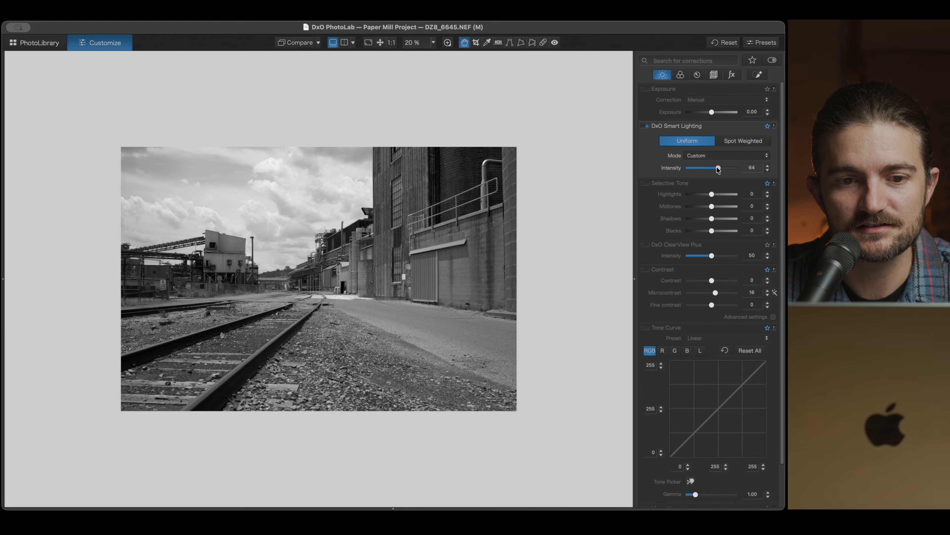
Step: Set the railroad photo's Selective Tone highlights to 26, midtones to 27 and shadows to -13, and enable Contrast
left_click(647, 184)
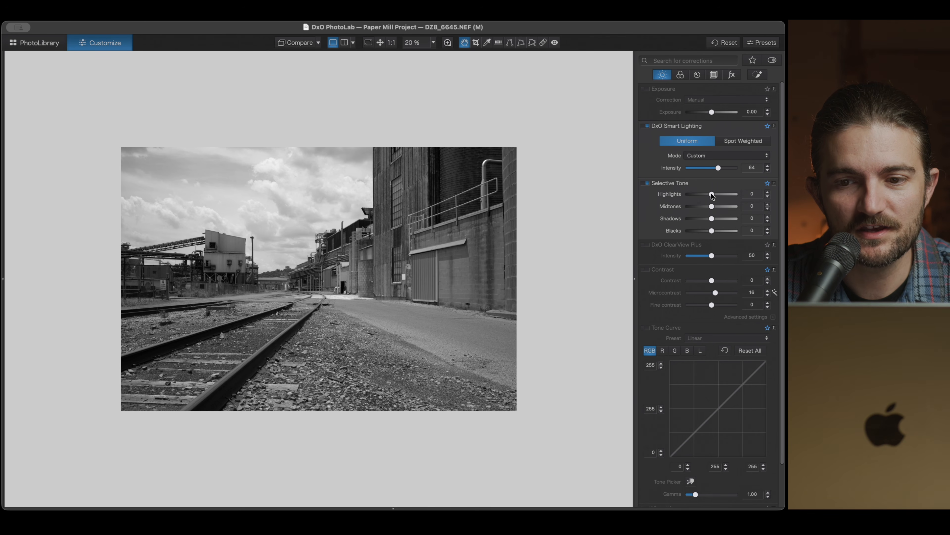
left_click_drag(712, 194, 718, 195)
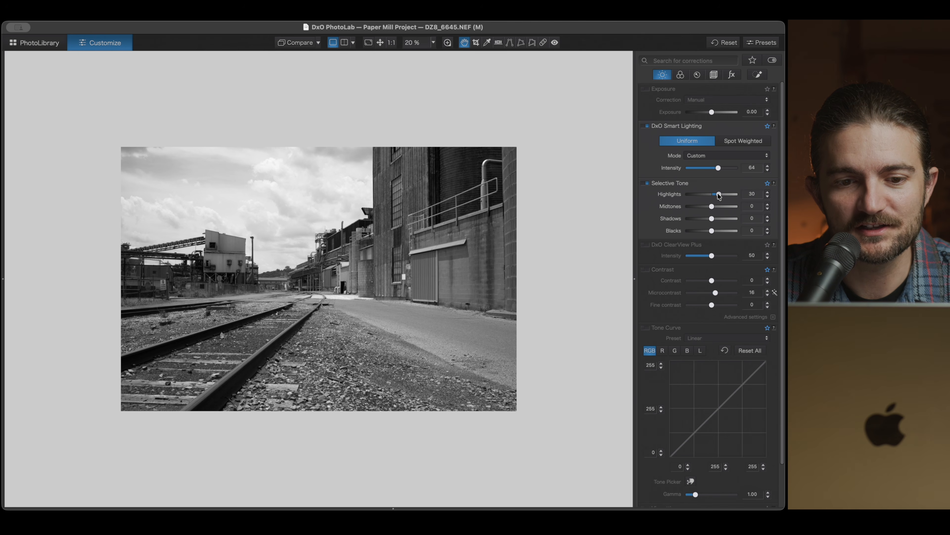
mouse_move(717, 195)
left_mouse_down()
mouse_move(697, 195)
mouse_move(718, 195)
mouse_move(716, 208)
left_mouse_up()
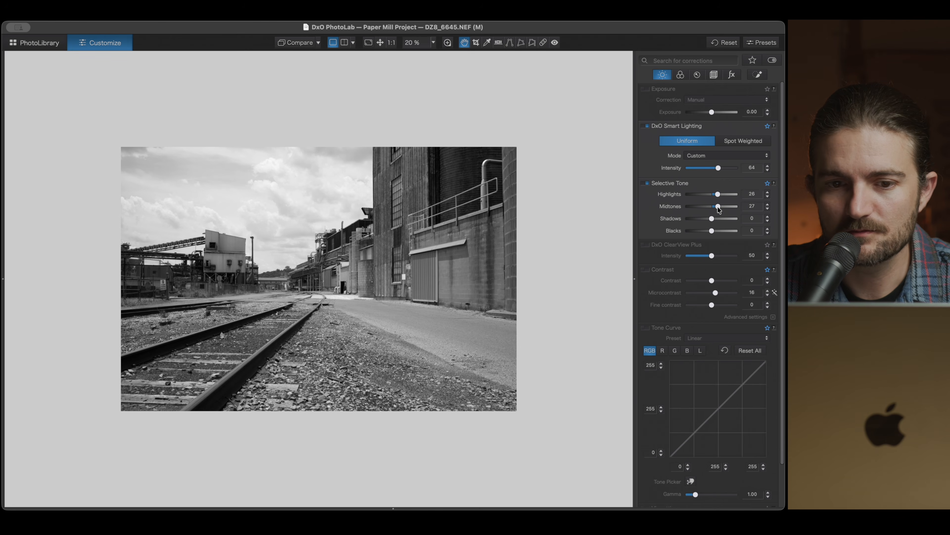
left_click_drag(711, 219, 708, 219)
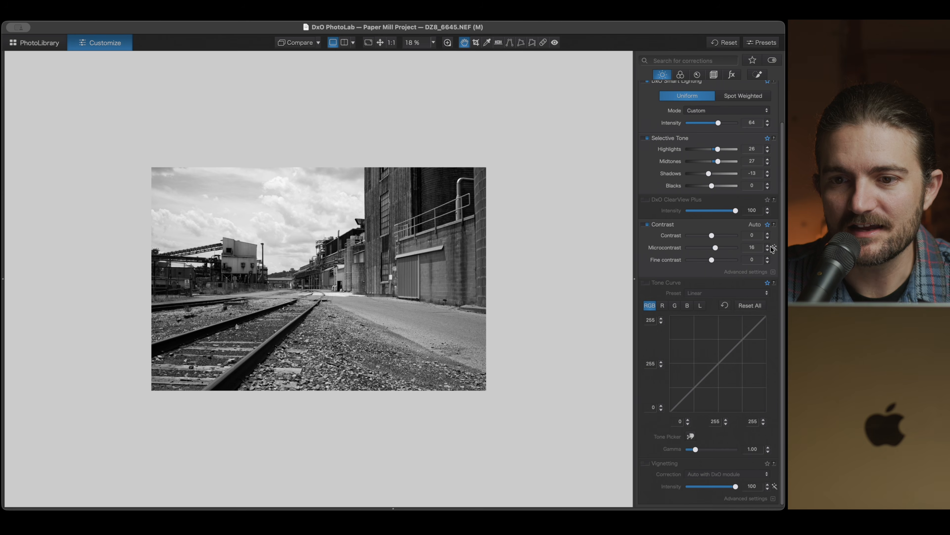
scroll(711, 256, "up", 3)
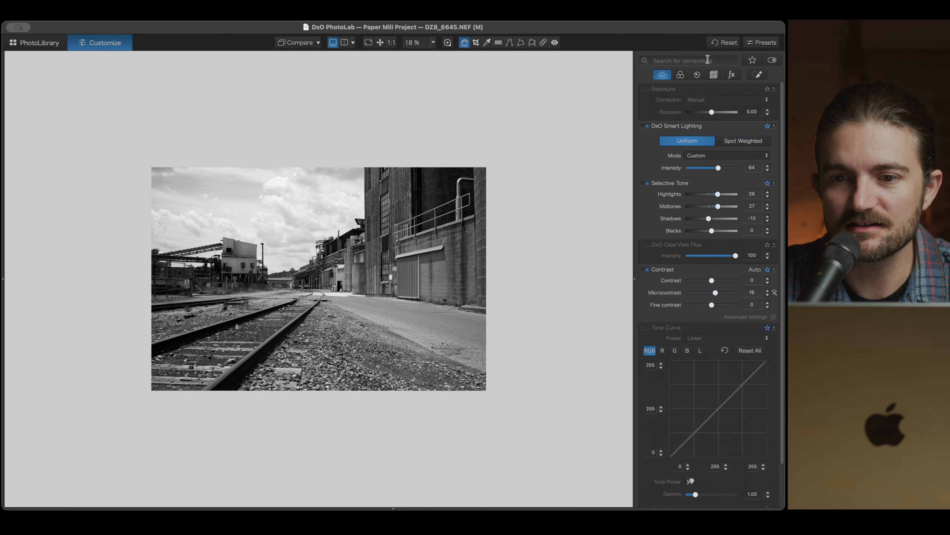
Step: Enable Lens Sharpness Optimization on the railroad photo and inspect the track detail more closely
left_click(701, 76)
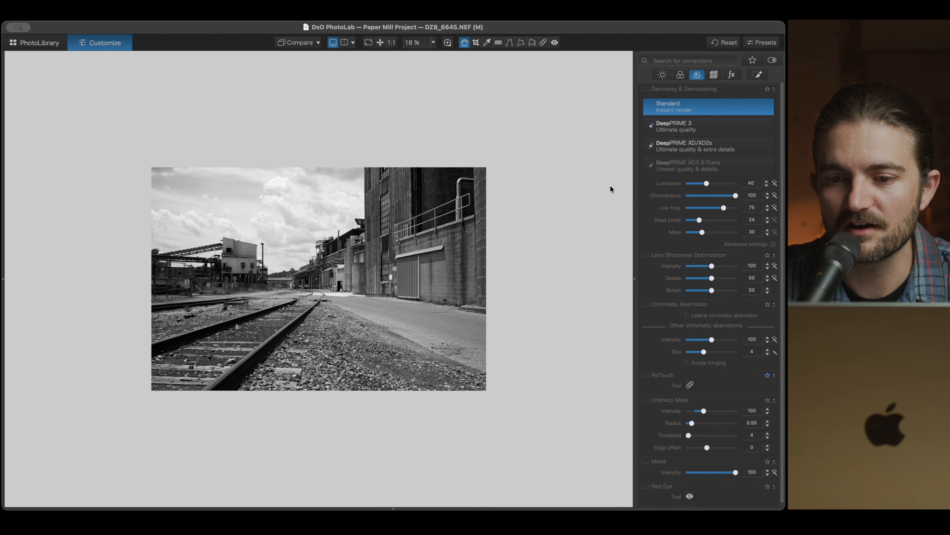
scroll(655, 249, "down", 1)
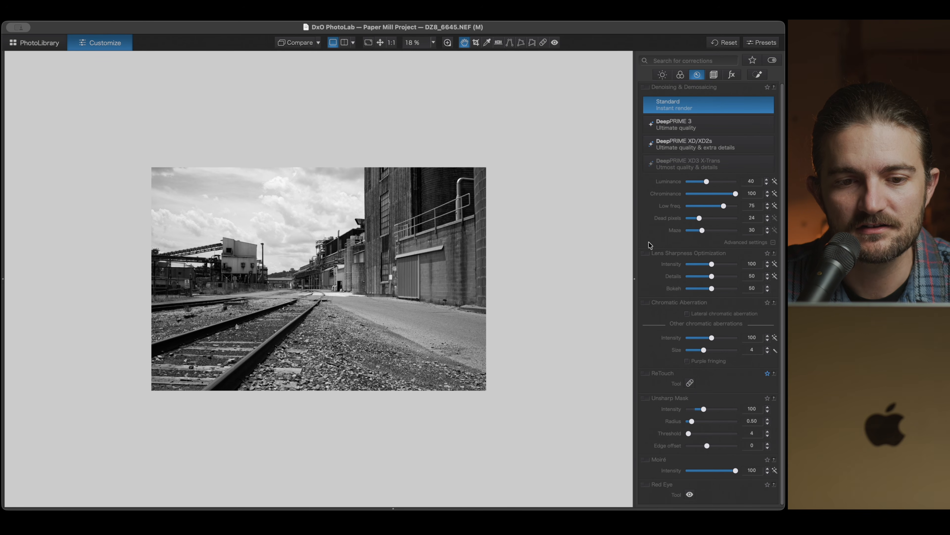
left_click(647, 253)
scroll(326, 311, "up", 6)
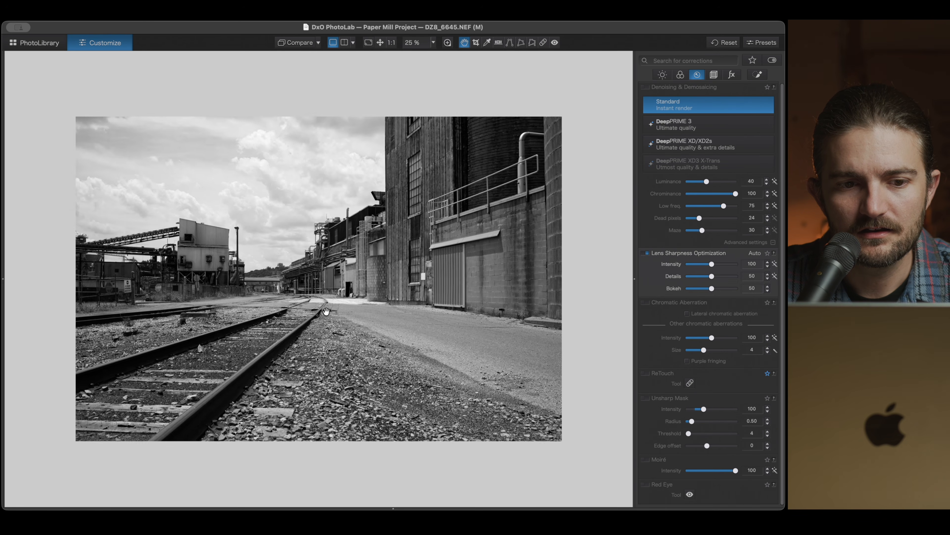
Step: Inspect the railroad photo's sharpened detail, and enable Distortion correction based on the DxO module with intensity 100
scroll(326, 311, "up", 4)
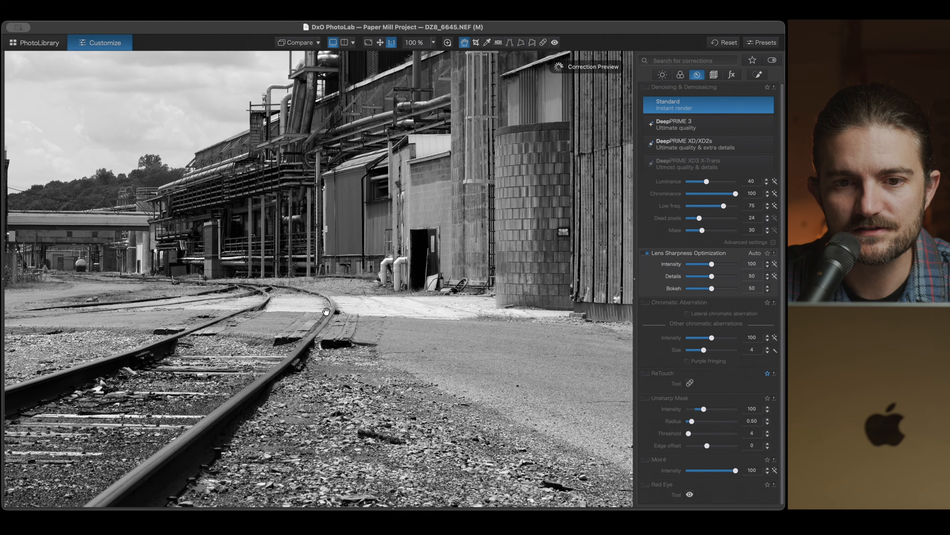
scroll(414, 269, "down", 8)
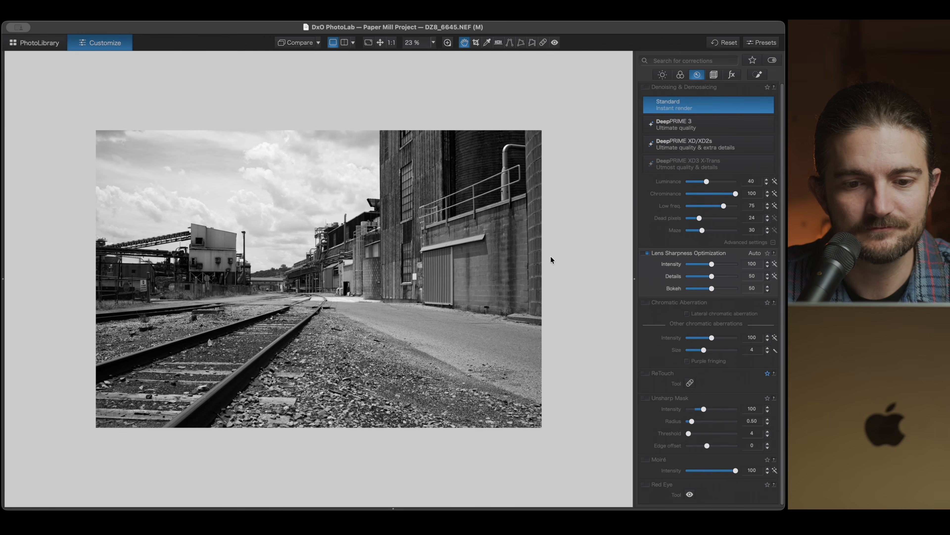
left_click(714, 75)
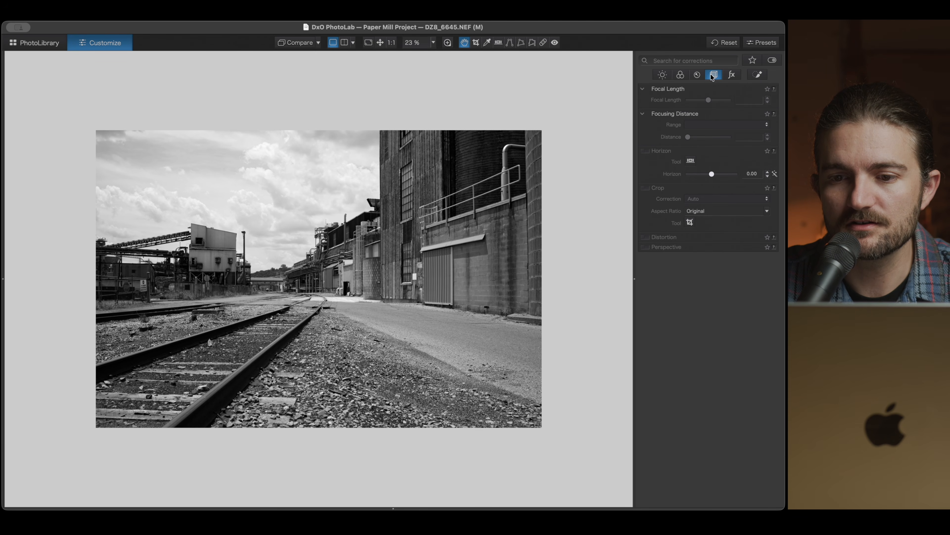
left_click(647, 238)
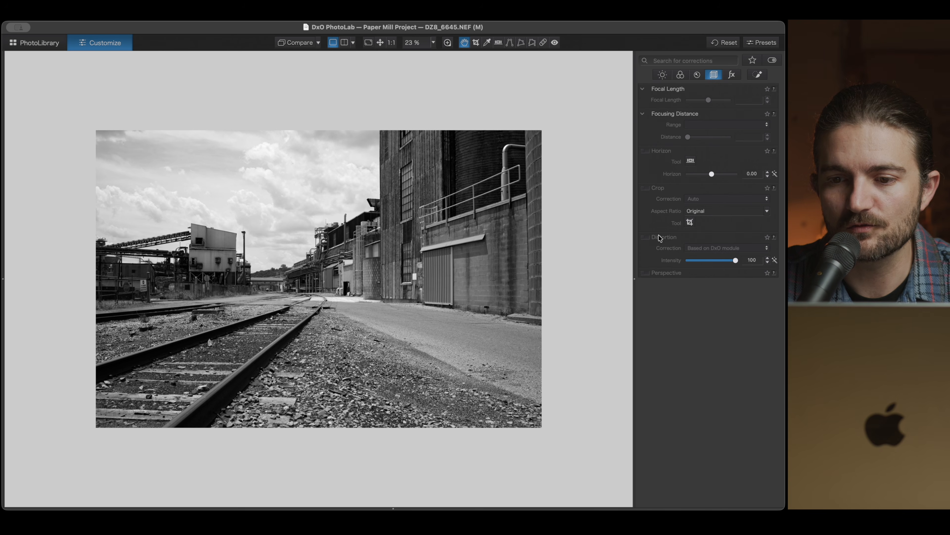
left_click(645, 237)
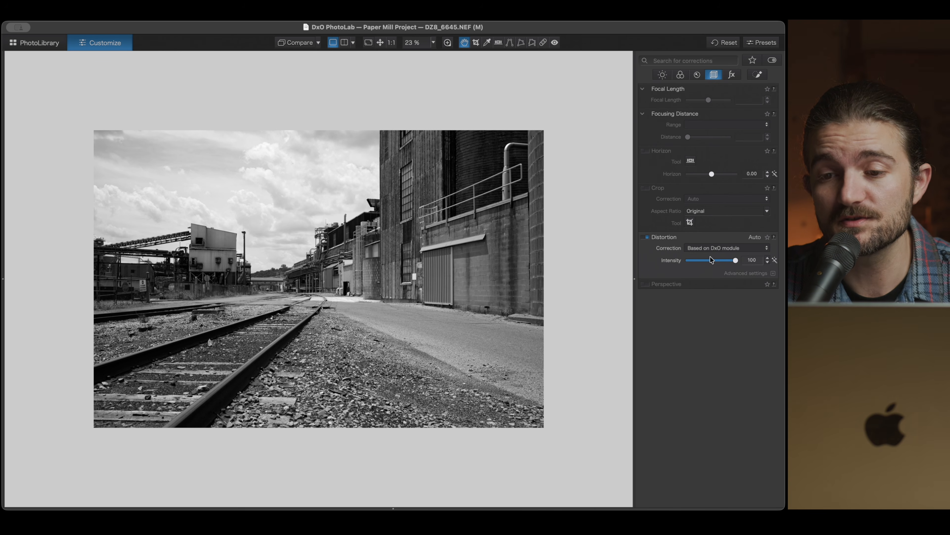
mouse_move(736, 260)
left_mouse_down()
mouse_move(717, 261)
mouse_move(745, 262)
left_mouse_up()
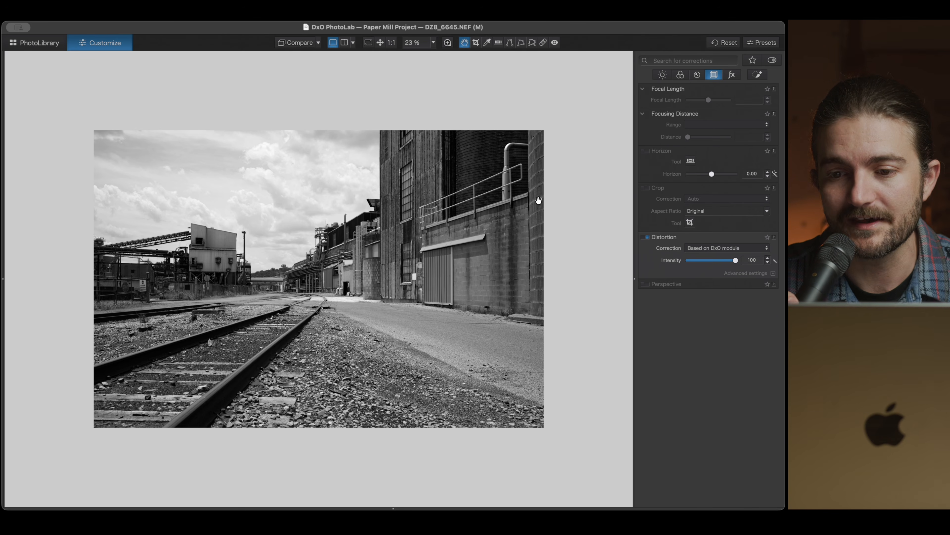
mouse_move(735, 260)
left_mouse_down()
mouse_move(692, 264)
mouse_move(744, 262)
left_mouse_up()
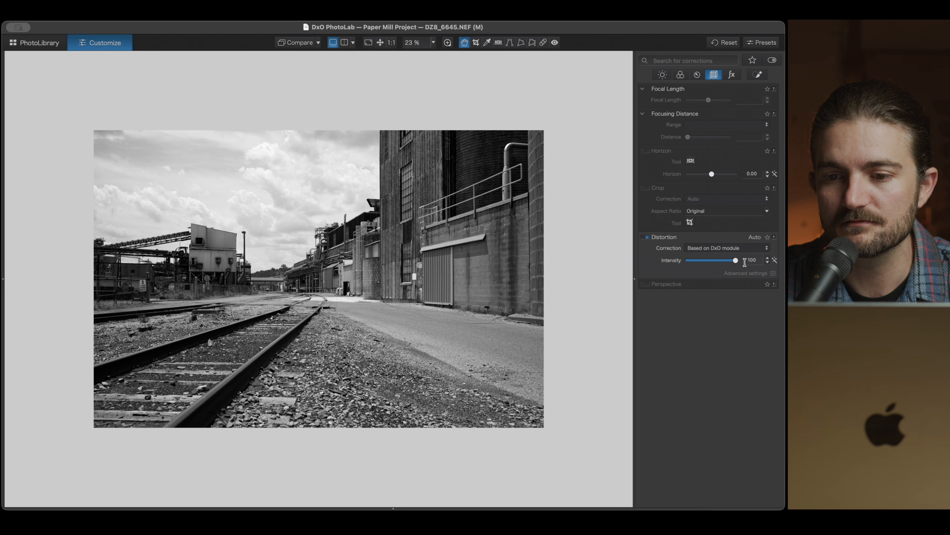
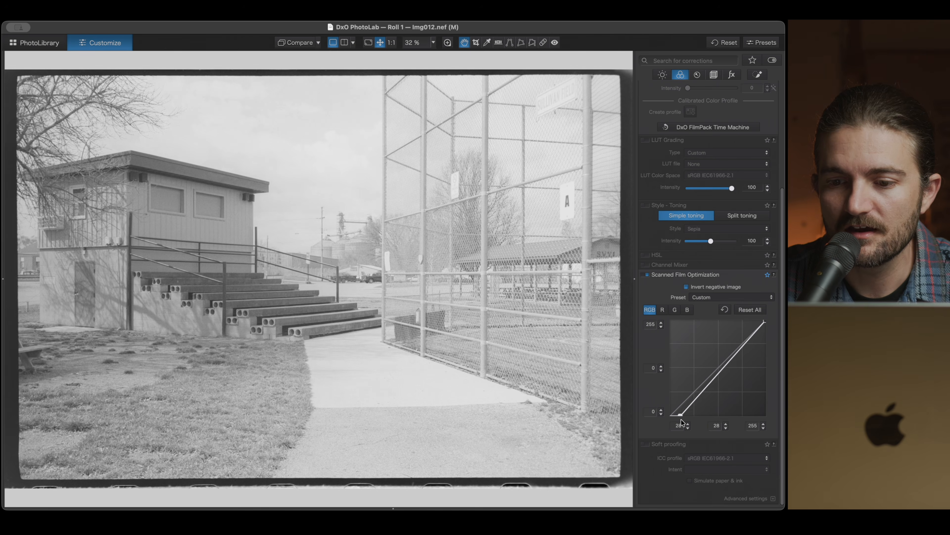
Step: In Img012.nef's Scanned Film Optimization curve, pull a point in the upper section slightly down and raise the black point to about 58
left_click_drag(744, 346, 746, 349)
left_click_drag(692, 419, 691, 421)
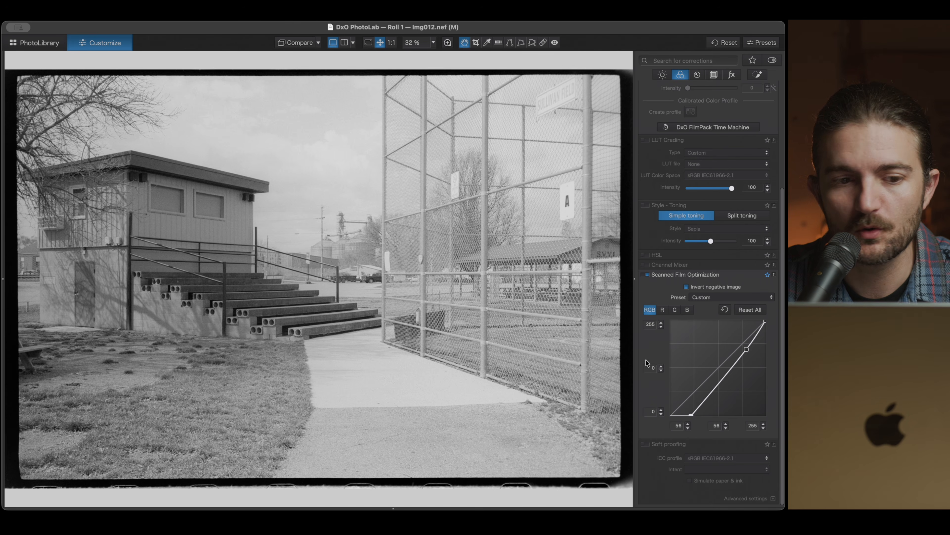
scroll(659, 253, "up", 5)
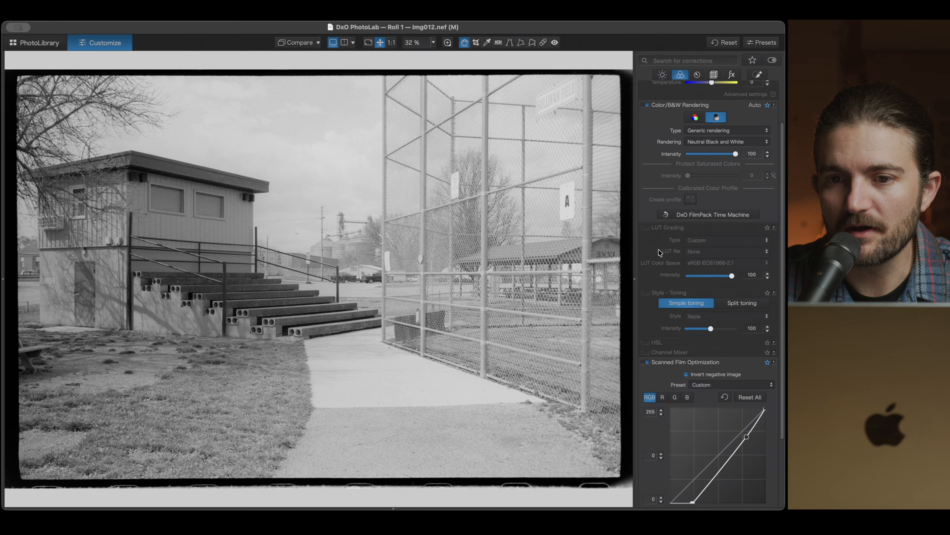
Step: Try lowering the Selective Tone midtones to -33 and the highlights slightly on the bleachers scan Img012.nef, resetting each to 0
left_click(662, 75)
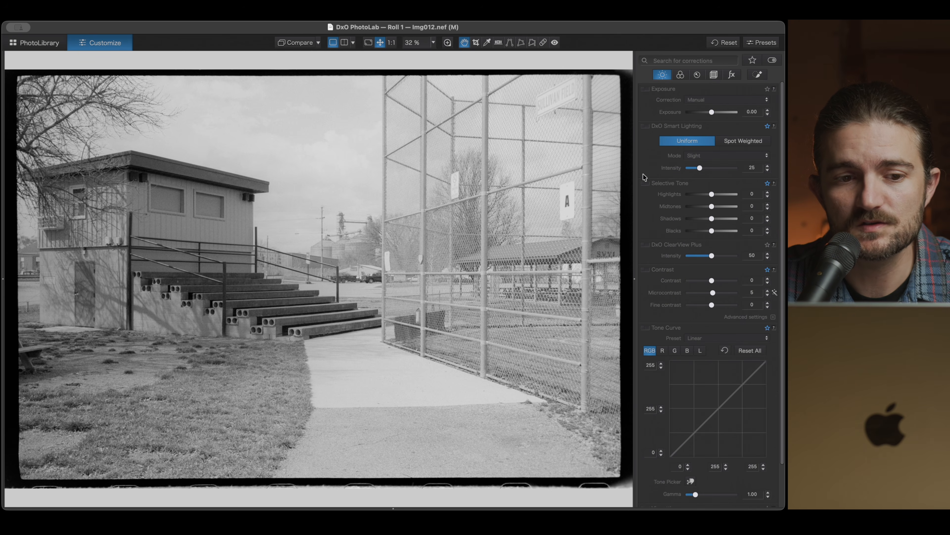
left_click(646, 126)
left_click_drag(712, 207, 702, 208)
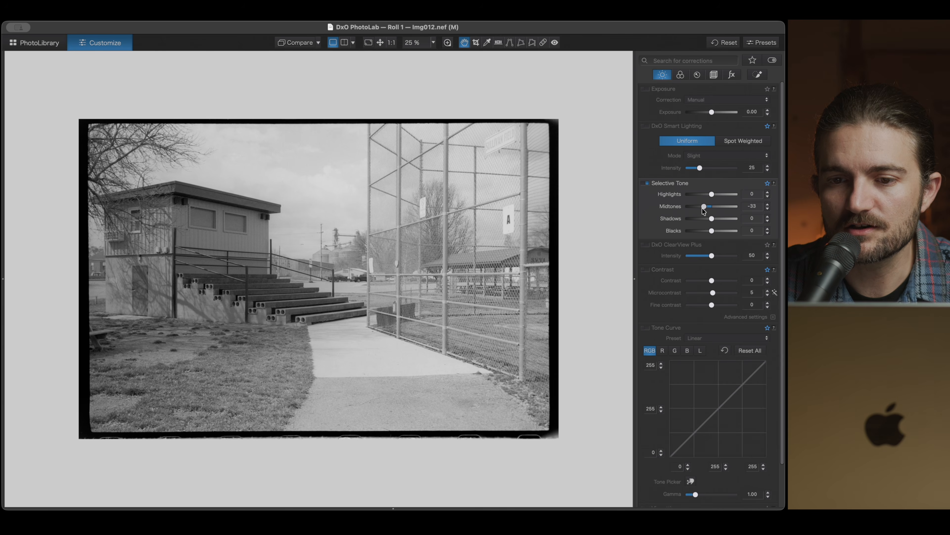
double_click(703, 207)
left_click(647, 183)
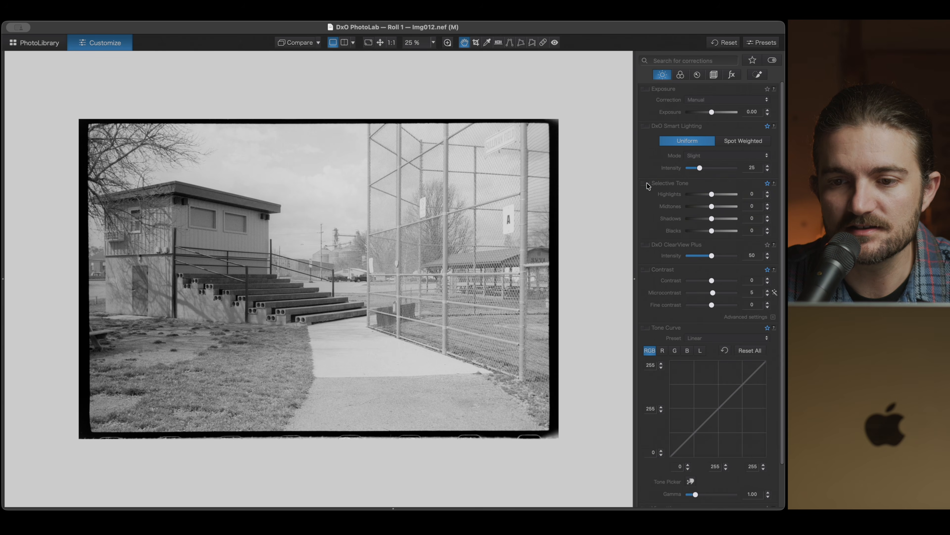
left_click(647, 184)
left_click_drag(711, 194, 706, 197)
double_click(707, 197)
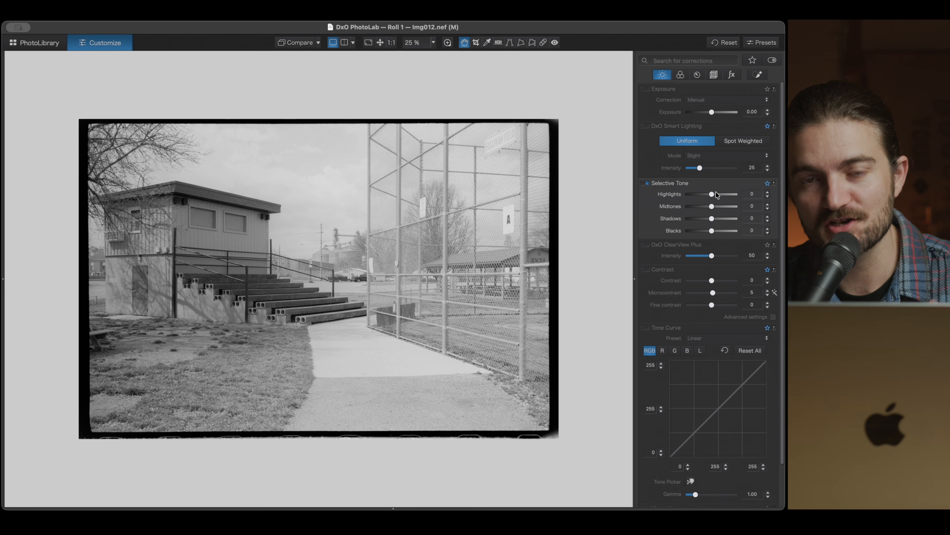
Step: Set the bleachers scan's Selective Tone highlights to 13, midtones to -23 and shadows to -31, and enable Contrast at 20
left_click_drag(712, 218, 708, 222)
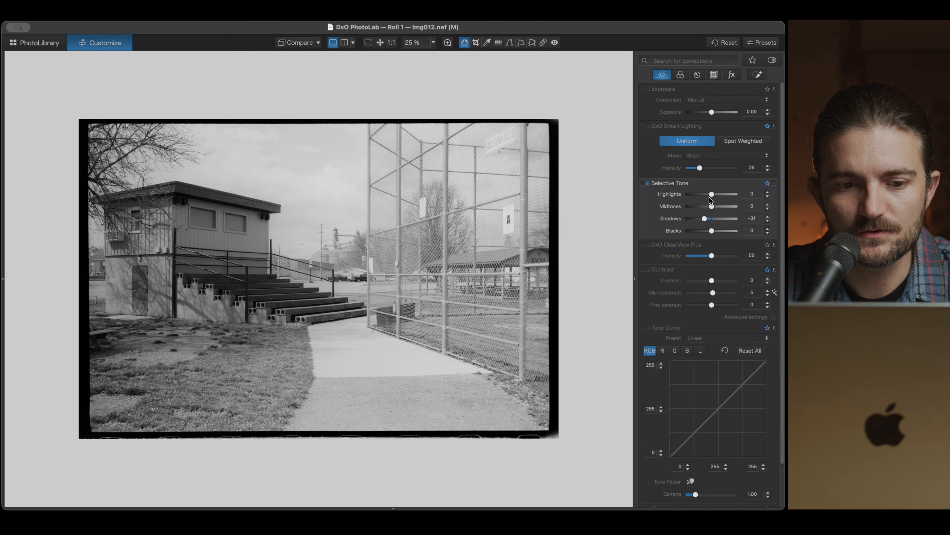
left_click_drag(712, 209, 707, 210)
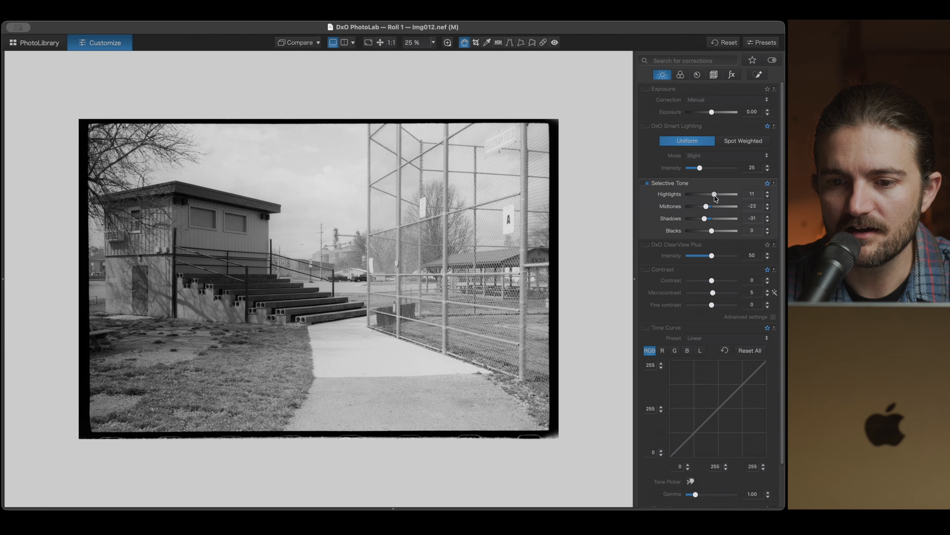
scroll(722, 225, "down", 2)
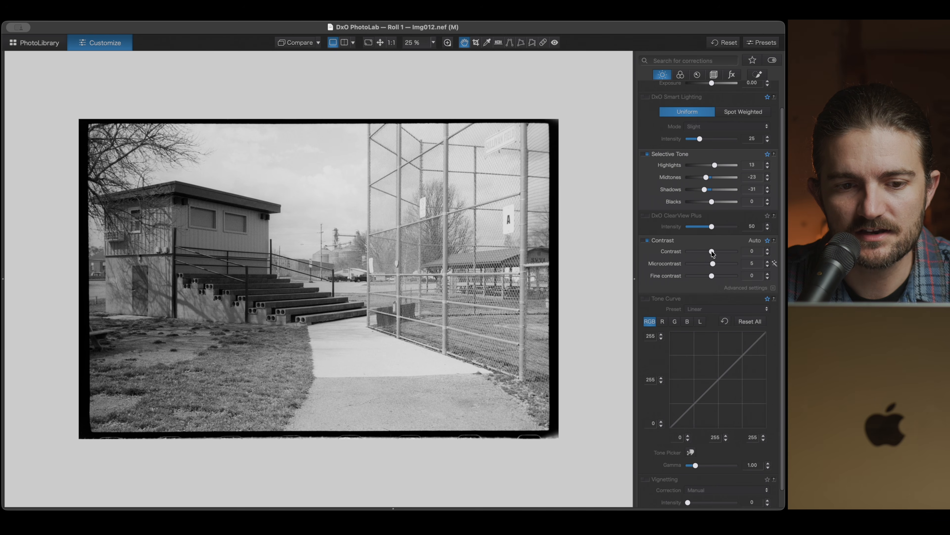
left_click_drag(713, 254, 716, 254)
Step: Enable DxO Smart Lighting in Uniform mode on the bleachers scan and set its intensity to 82
scroll(737, 169, "up", 2)
left_click_drag(737, 169, 683, 168)
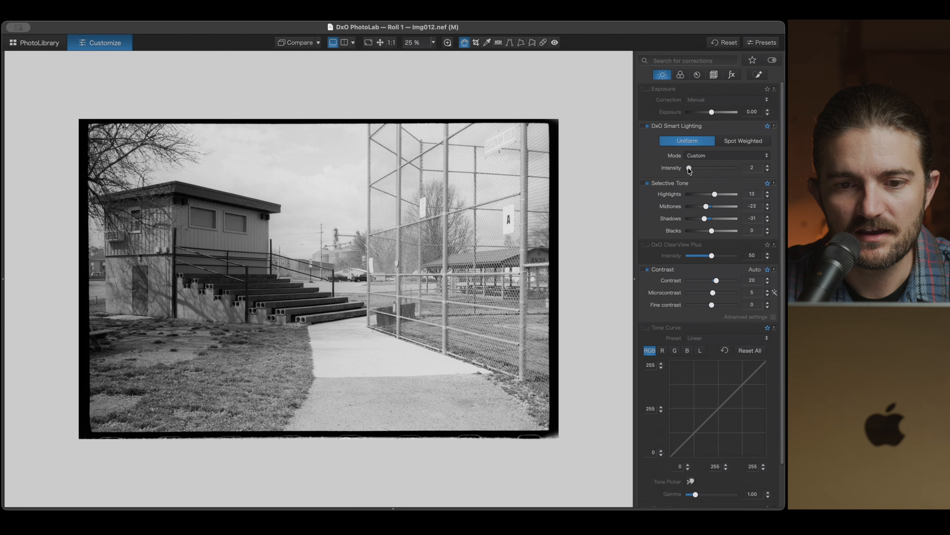
left_click_drag(695, 169, 732, 169)
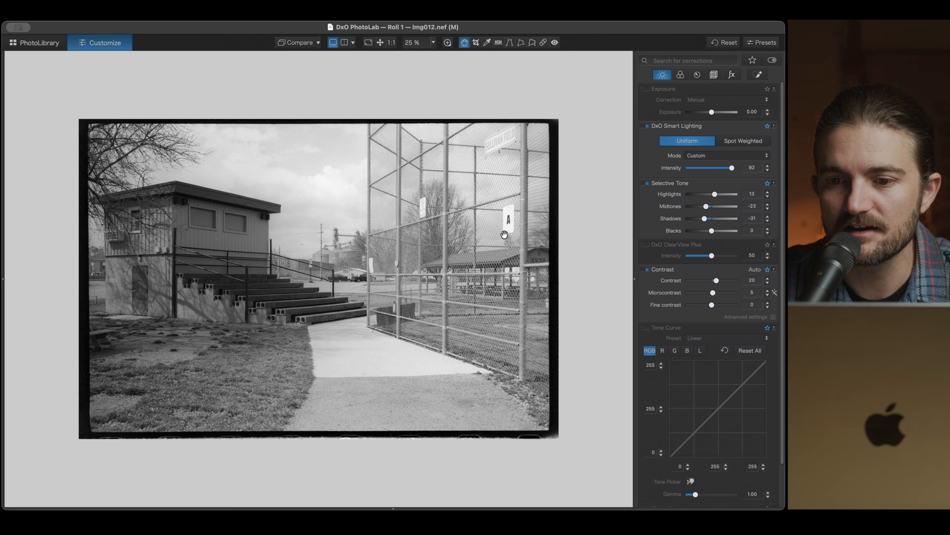
left_click_drag(732, 168, 723, 169)
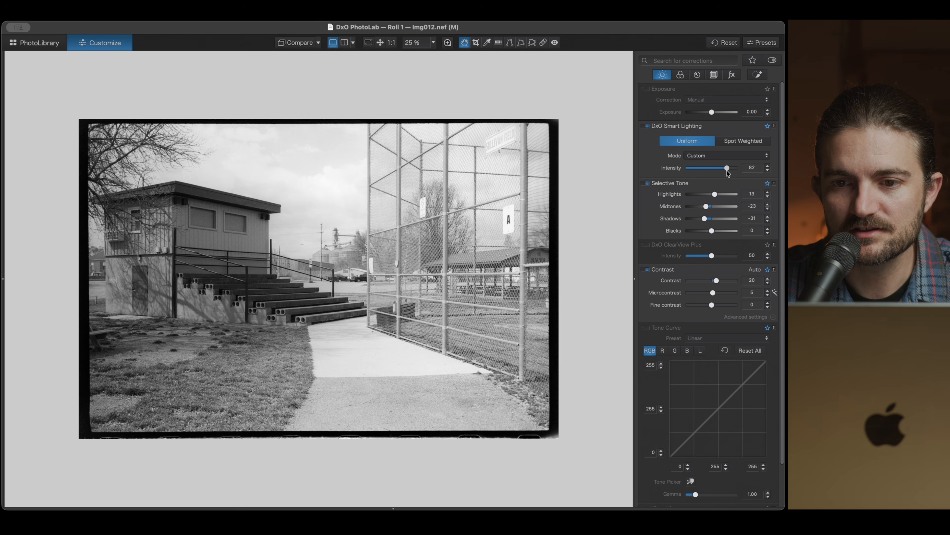
Step: Compare the bleachers scan with and without DxO Smart Lighting, leaving the correction enabled
left_click(647, 126)
left_click(647, 127)
left_click(647, 126)
left_click(647, 127)
left_click(647, 126)
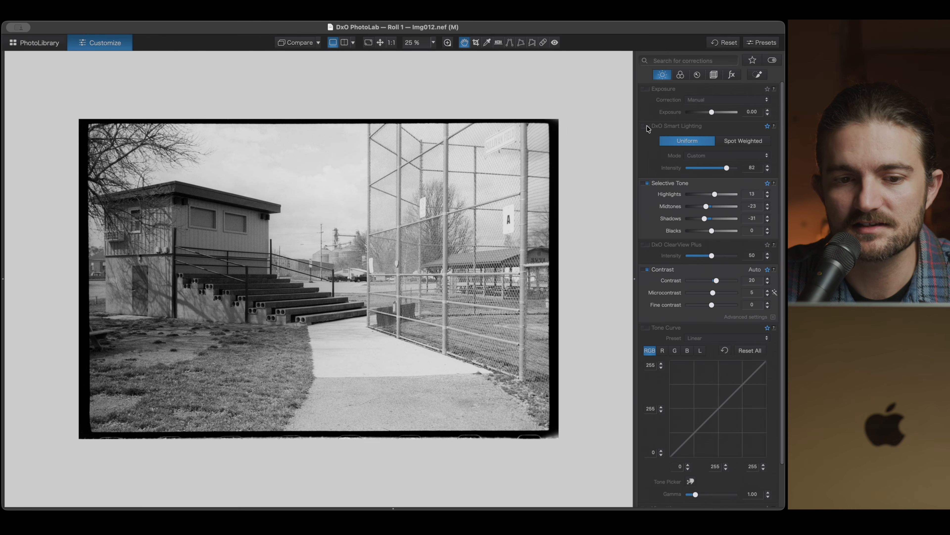
left_click(647, 126)
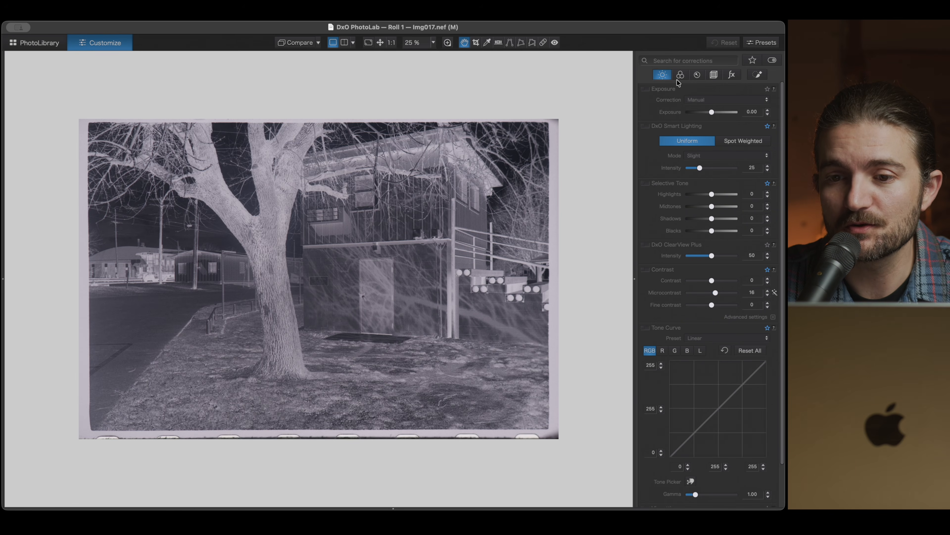
Step: Enable black-and-white rendering with Neutral Black and White on the negative scan Img017.nef
left_click(678, 76)
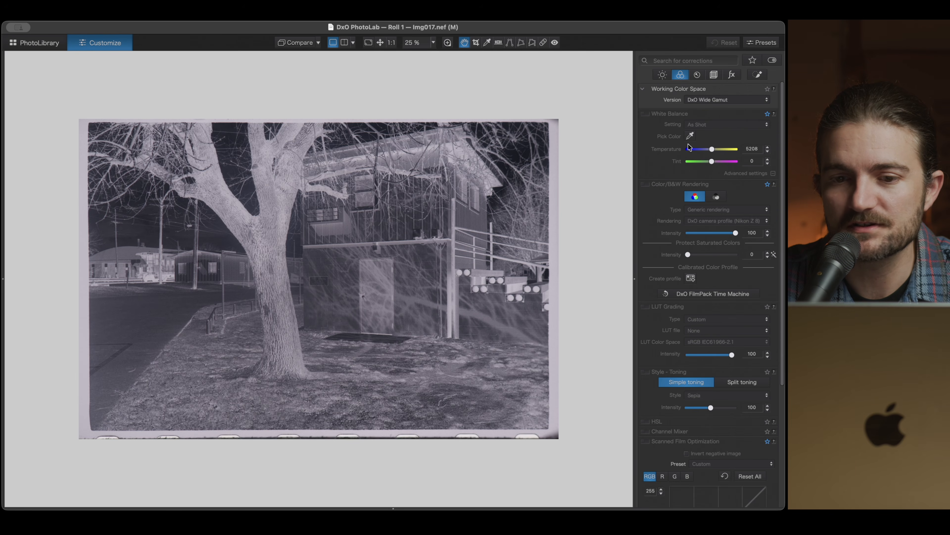
left_click(646, 184)
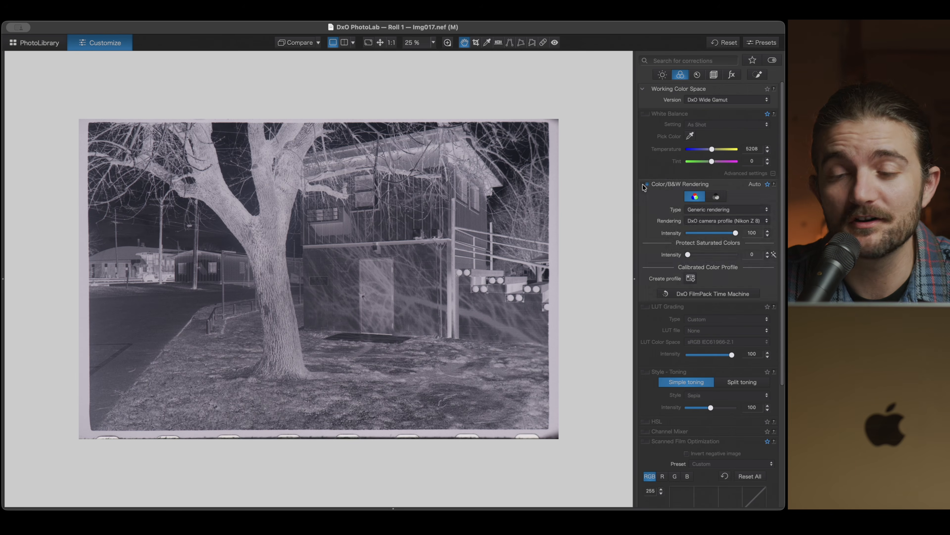
left_click(716, 197)
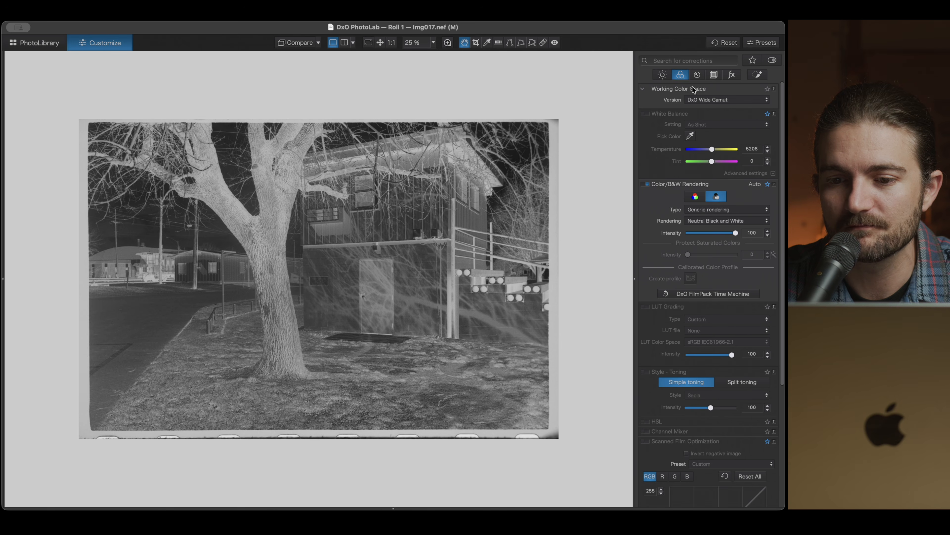
Step: Enable Scanned Film Optimization on Img017.nef, invert the negative, set the curve's black point to 68 and add a midpoint at 162, 114
scroll(674, 242, "down", 10)
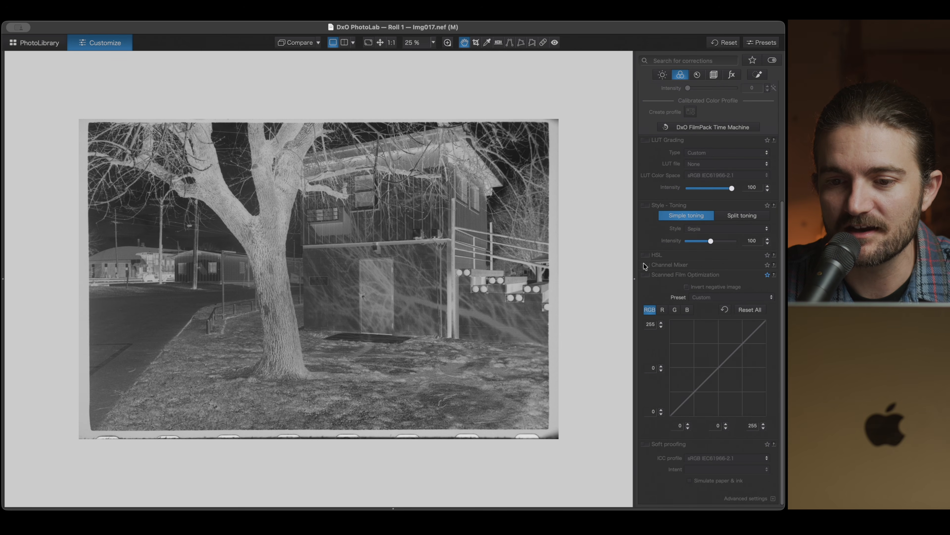
left_click(645, 275)
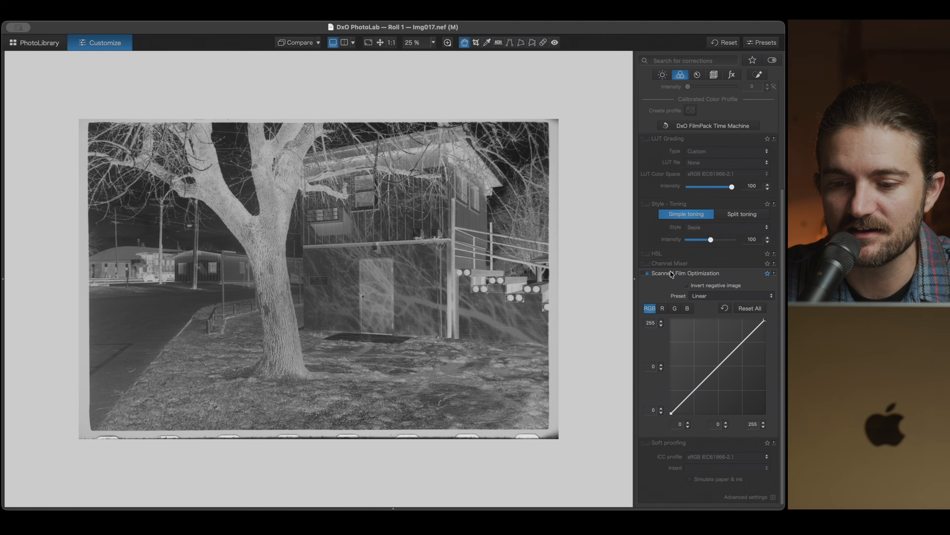
left_click(687, 287)
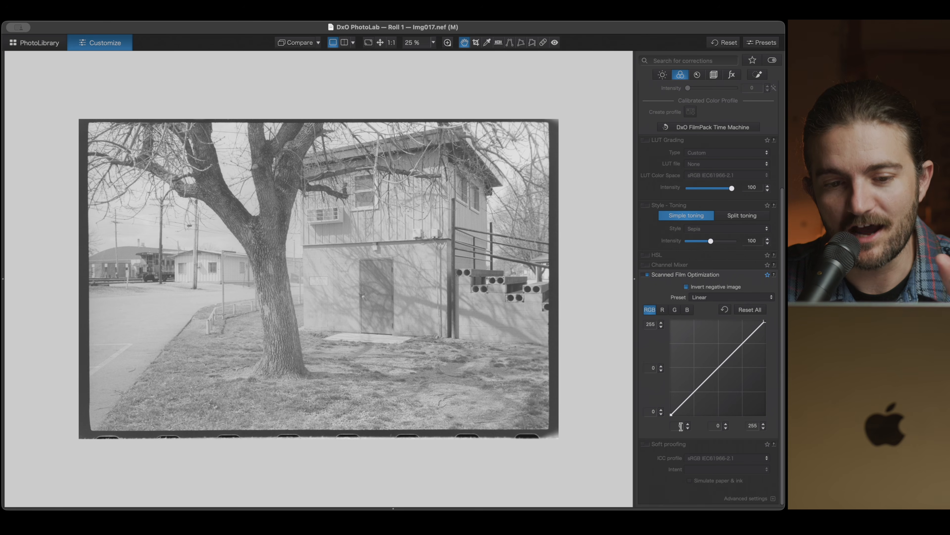
left_click_drag(670, 416, 698, 433)
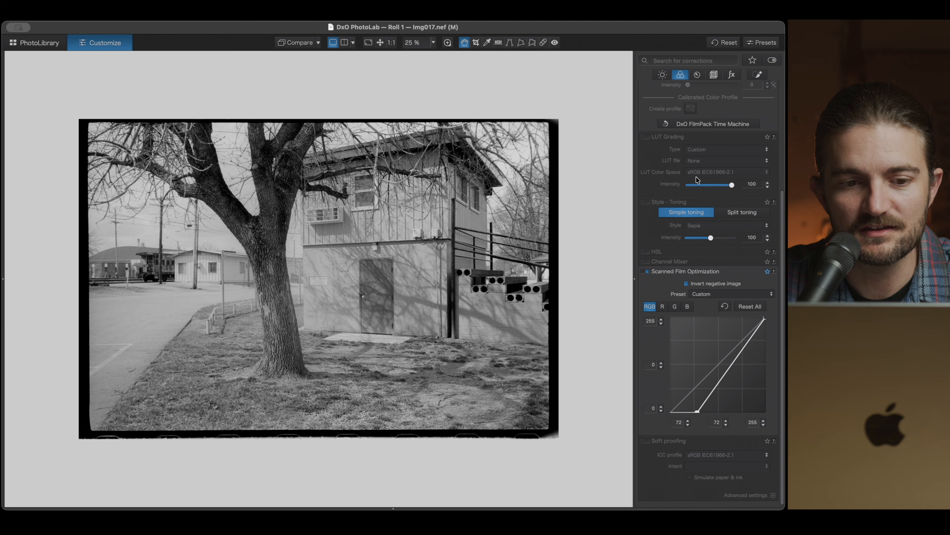
left_click_drag(730, 372, 730, 373)
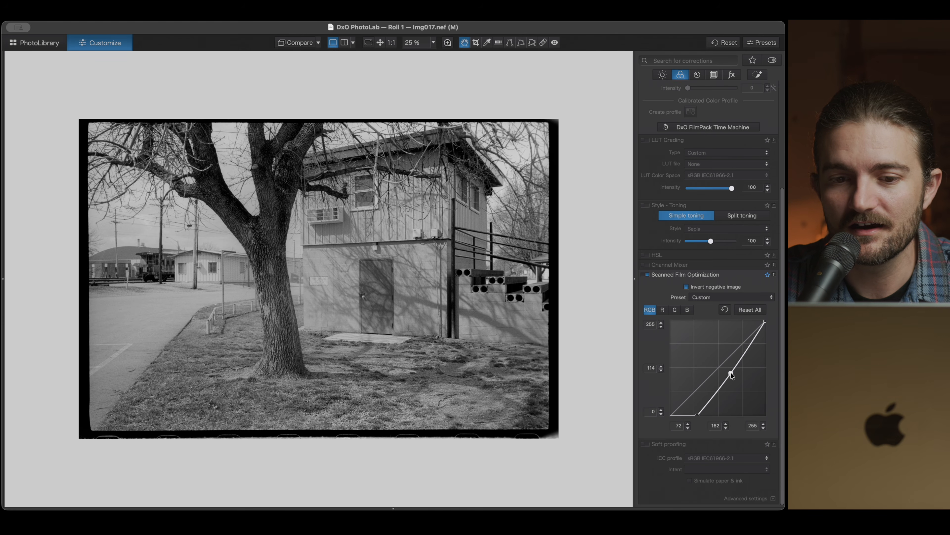
left_click_drag(731, 373, 731, 373)
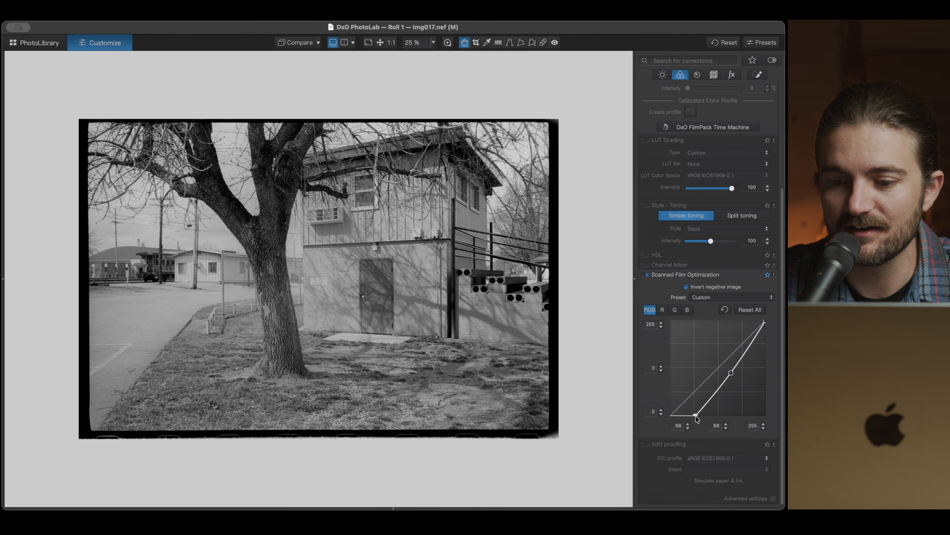
Step: Set the Selective Tone midtones of the tree and building scan Img017.nef to 17
left_click(662, 75)
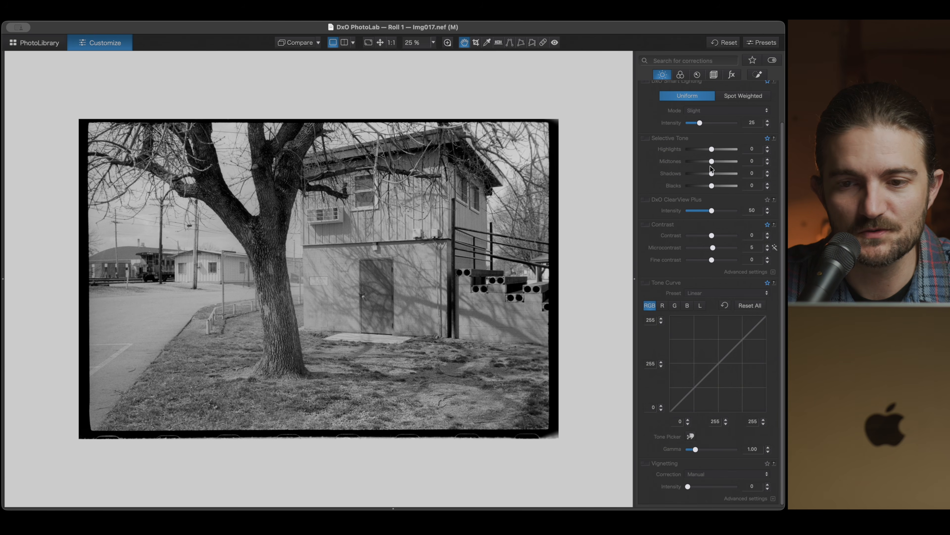
left_click_drag(712, 162, 715, 161)
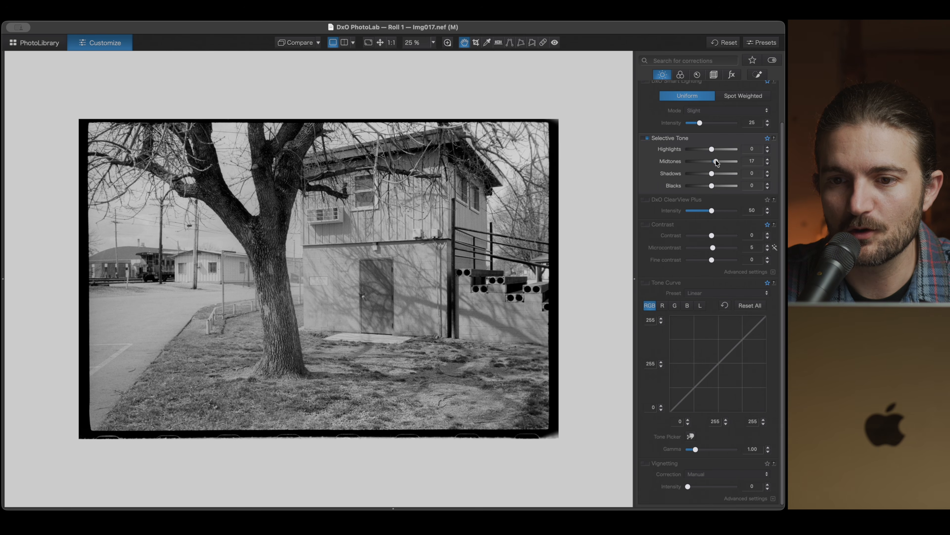
scroll(687, 158, "up", 3)
Step: Enable DxO Smart Lighting in Uniform mode at intensity 34, and set Selective Tone shadows to about -18 and blacks to 11 on Img017.nef
left_click(647, 126)
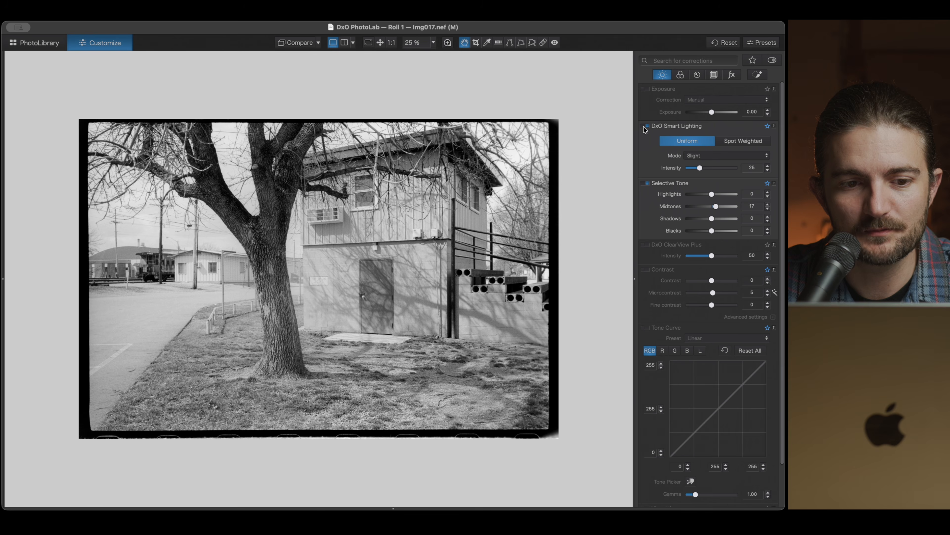
mouse_move(705, 170)
left_mouse_down()
mouse_move(736, 172)
mouse_move(711, 175)
mouse_move(736, 174)
mouse_move(722, 173)
left_mouse_up()
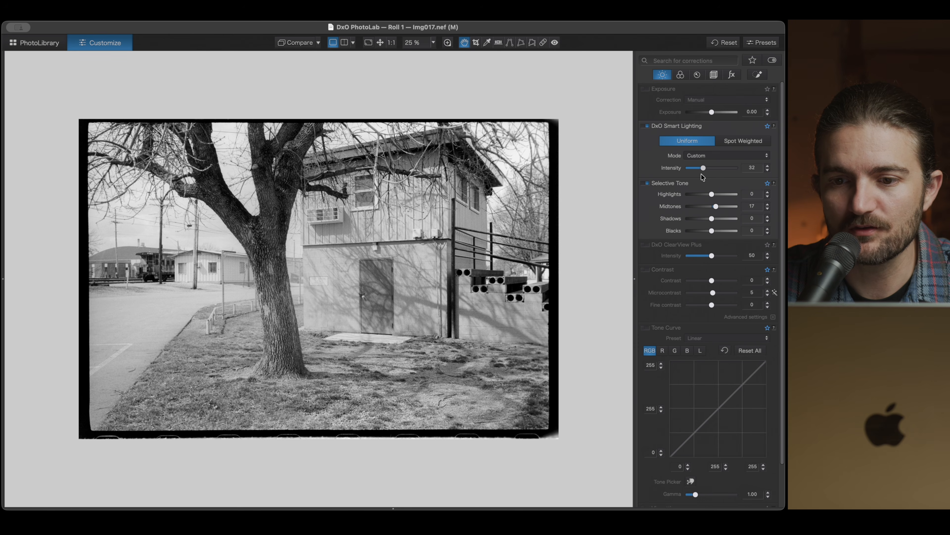
left_click_drag(703, 173, 702, 173)
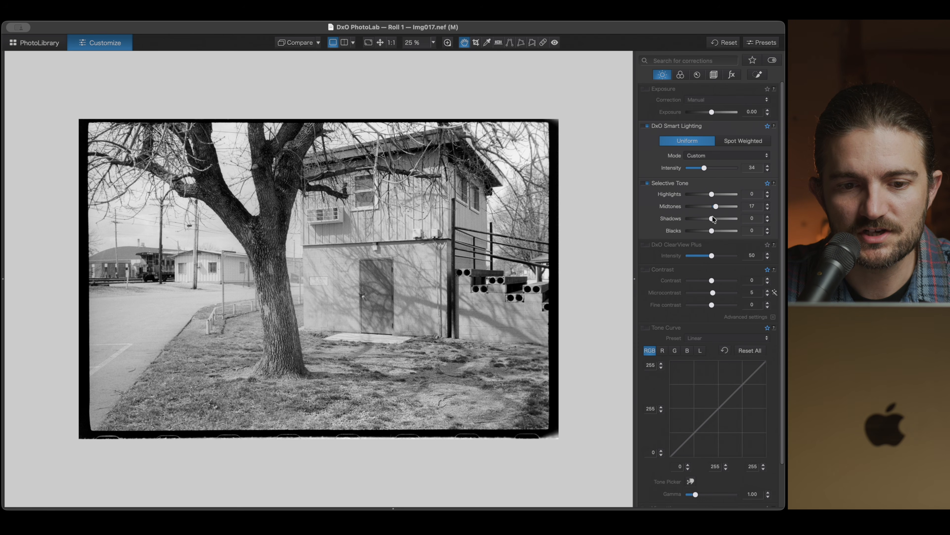
left_click_drag(712, 222, 714, 233)
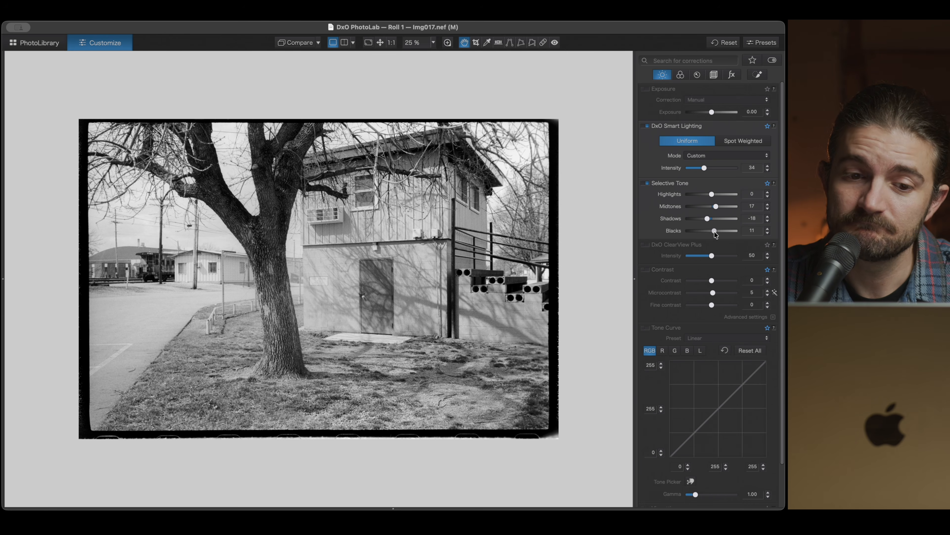
key("super+minus")
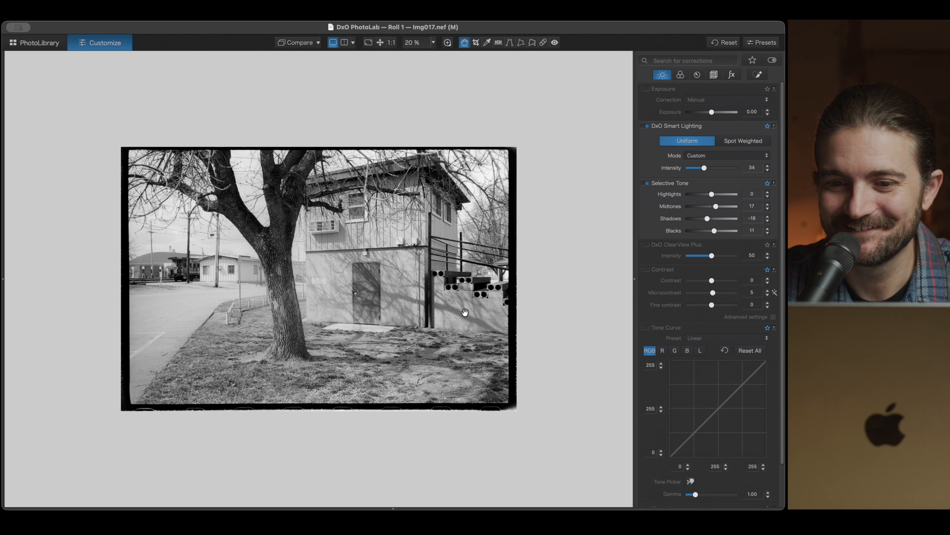